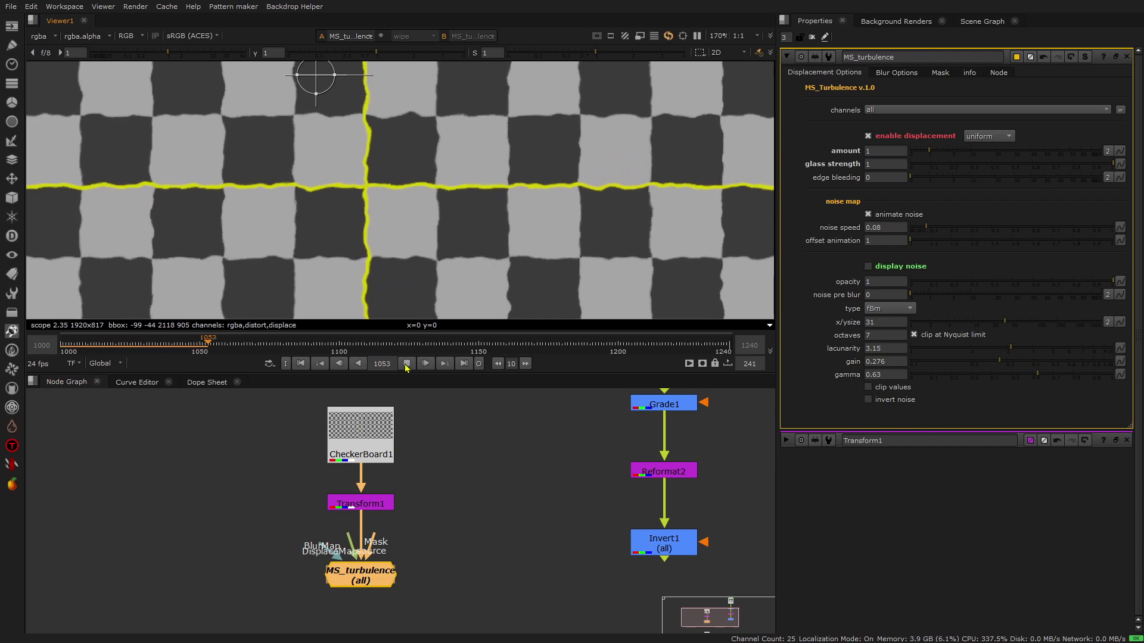
Stop the viewer playback.
left_click(405, 365)
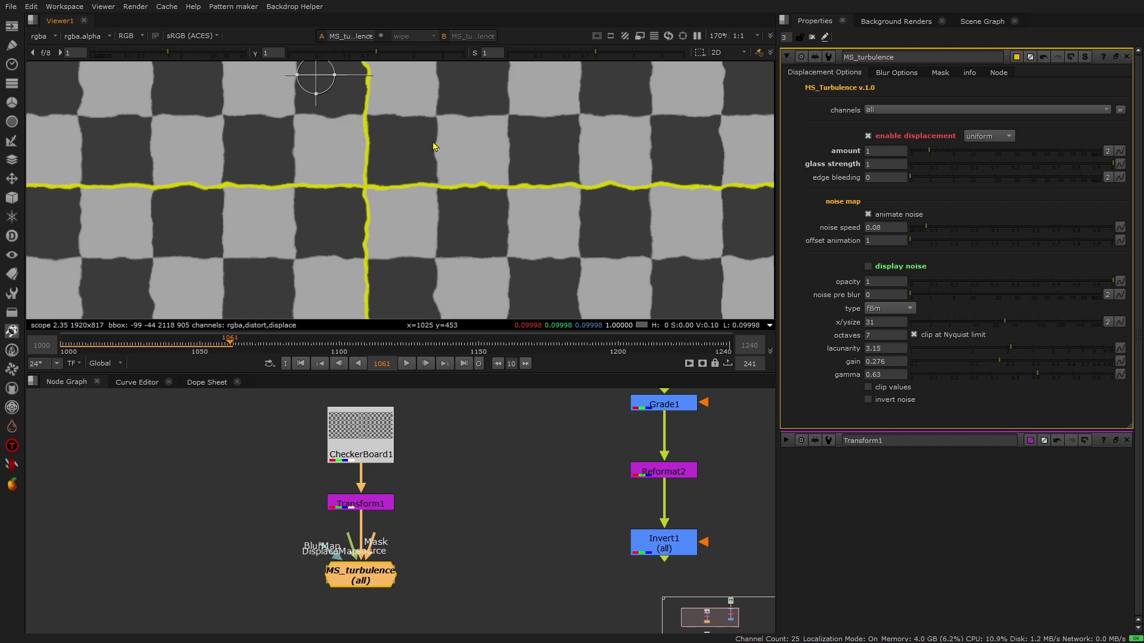
left_click(498, 488)
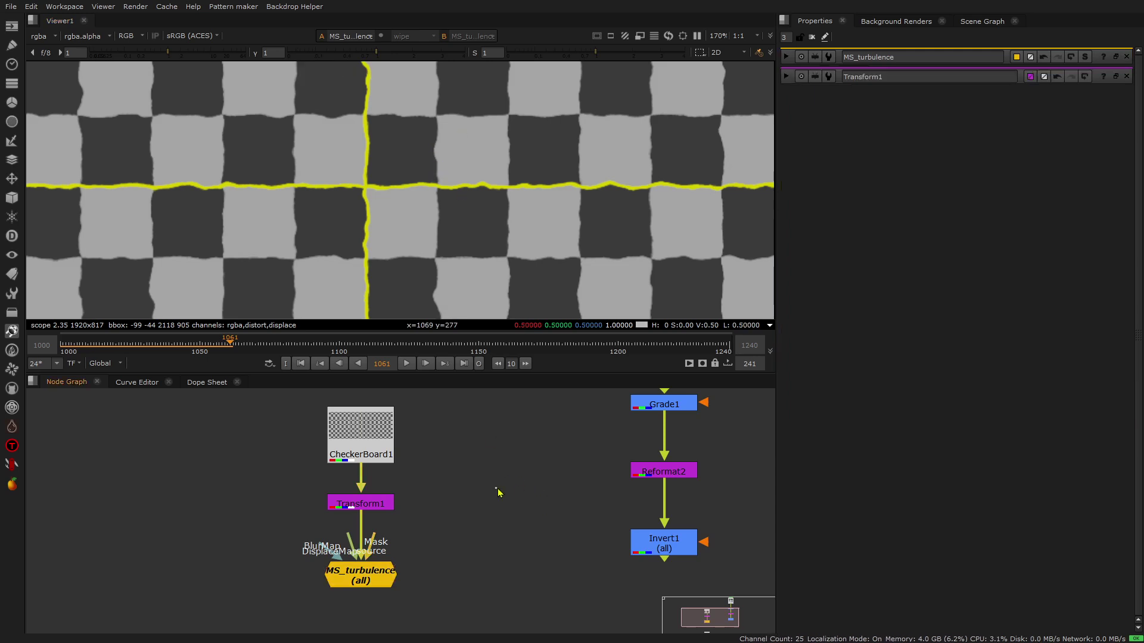
key("Tab")
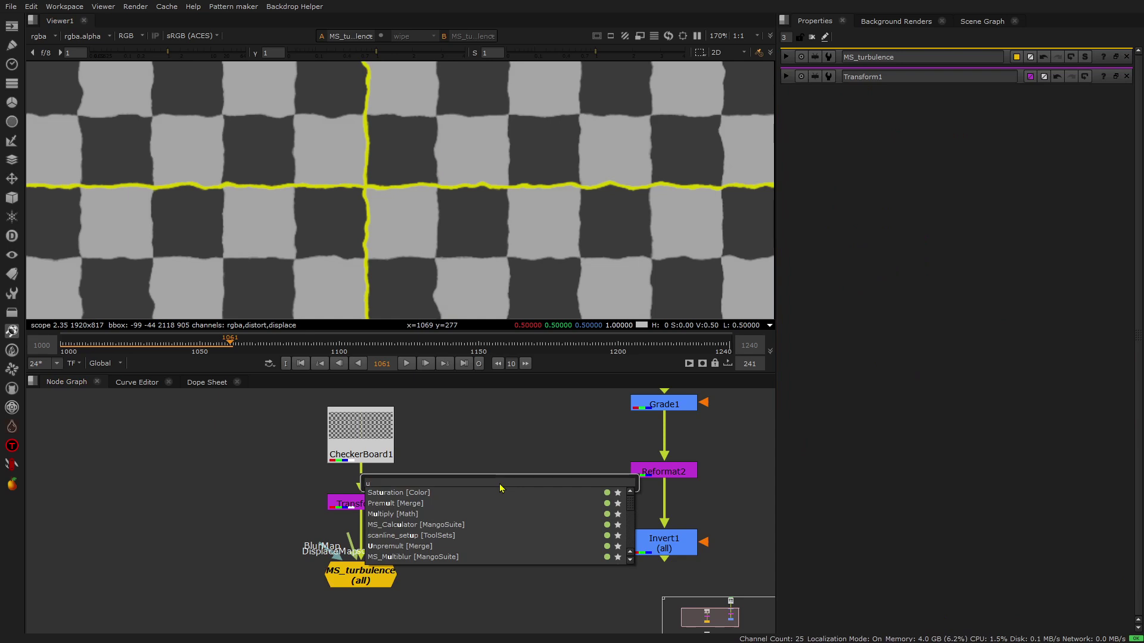
type("dist")
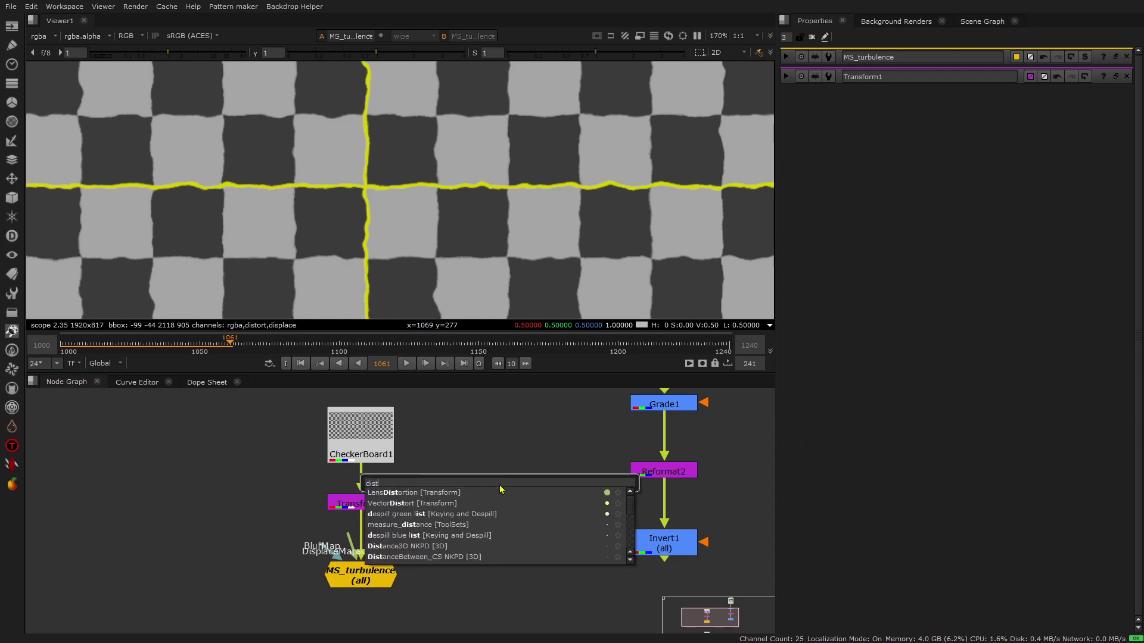
left_click(489, 431)
key("Escape")
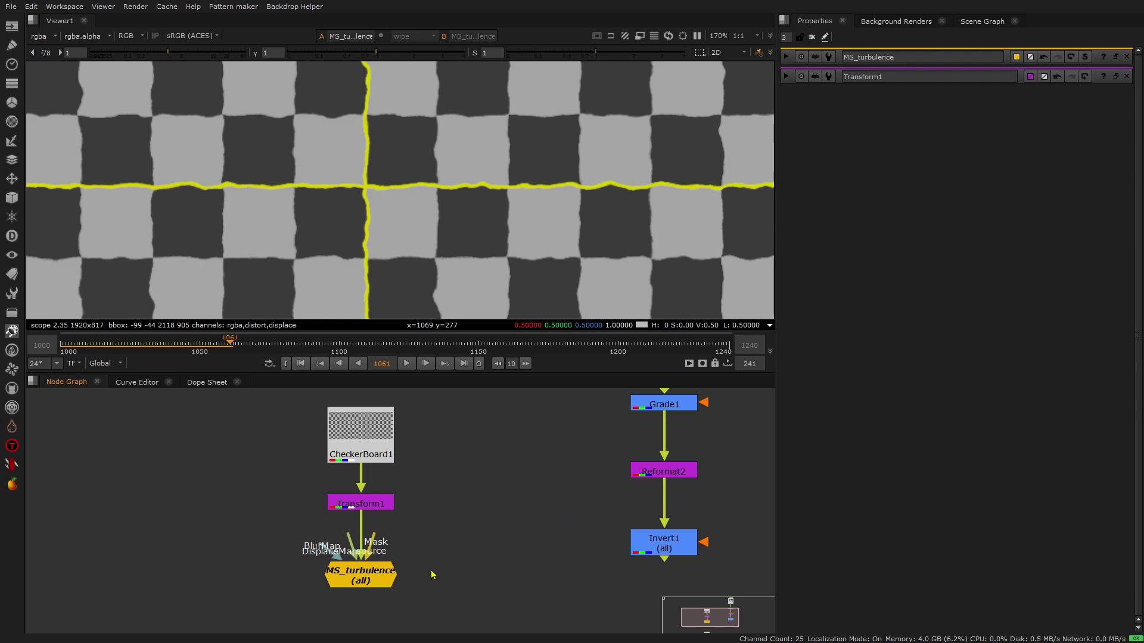
Open the MS_turbulence node's properties, set its displacement mode to directional, and toggle the node off and on to compare.
double_click(381, 577)
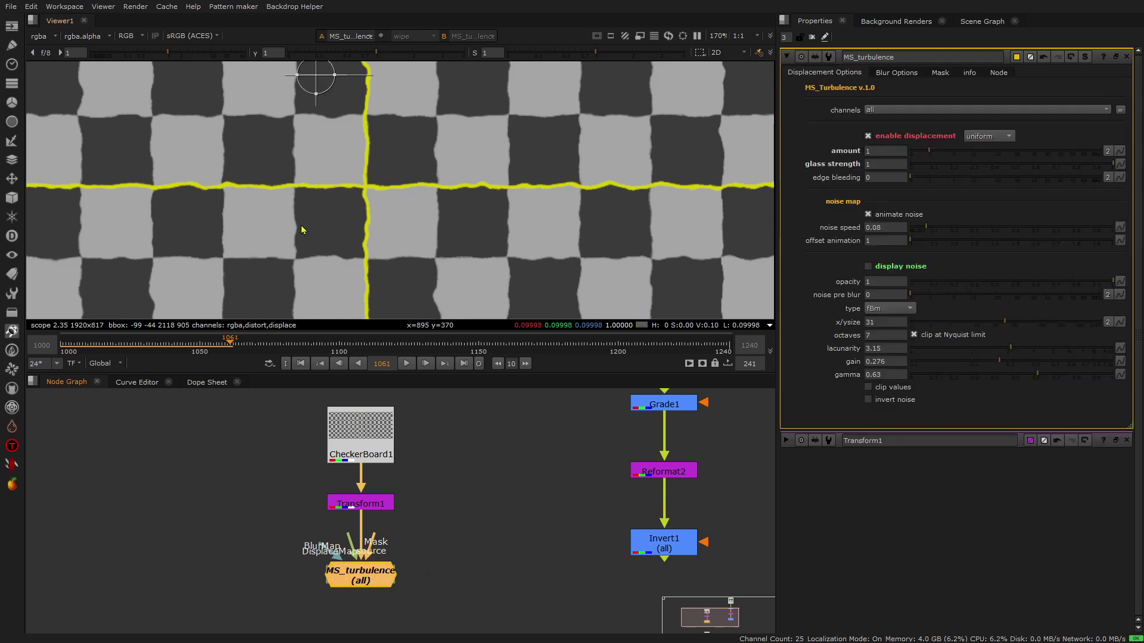
left_click(988, 137)
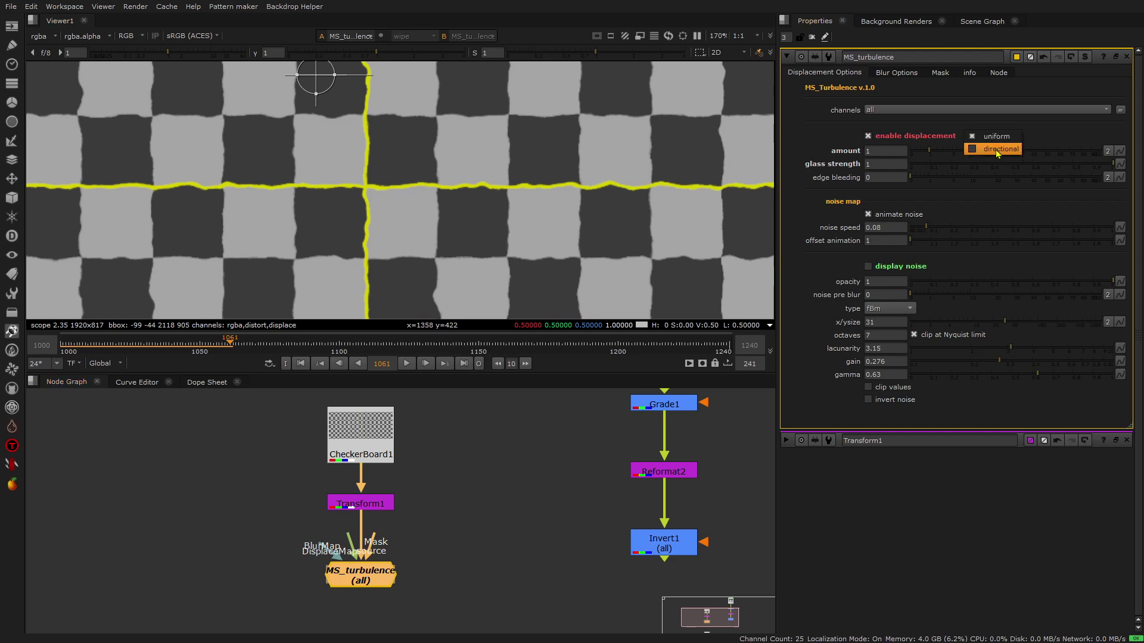
left_click(998, 149)
key("d")
key("d")
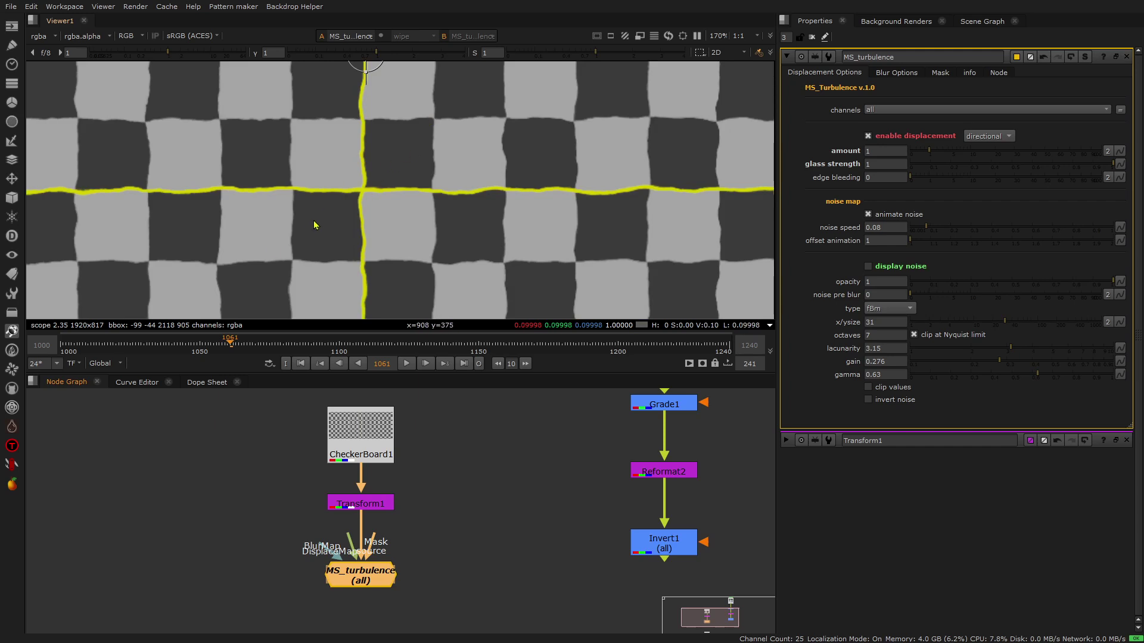
Set the MS_turbulence displacement mode back to uniform and toggle the node off and on to compare.
left_click(994, 137)
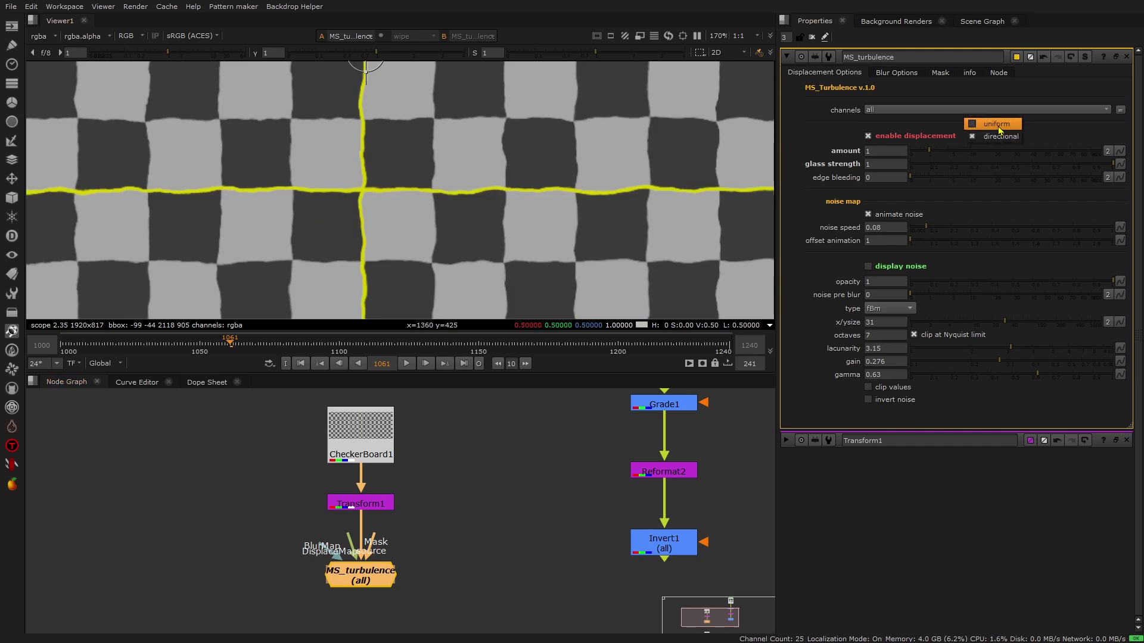
left_click(999, 125)
key("d")
key("d")
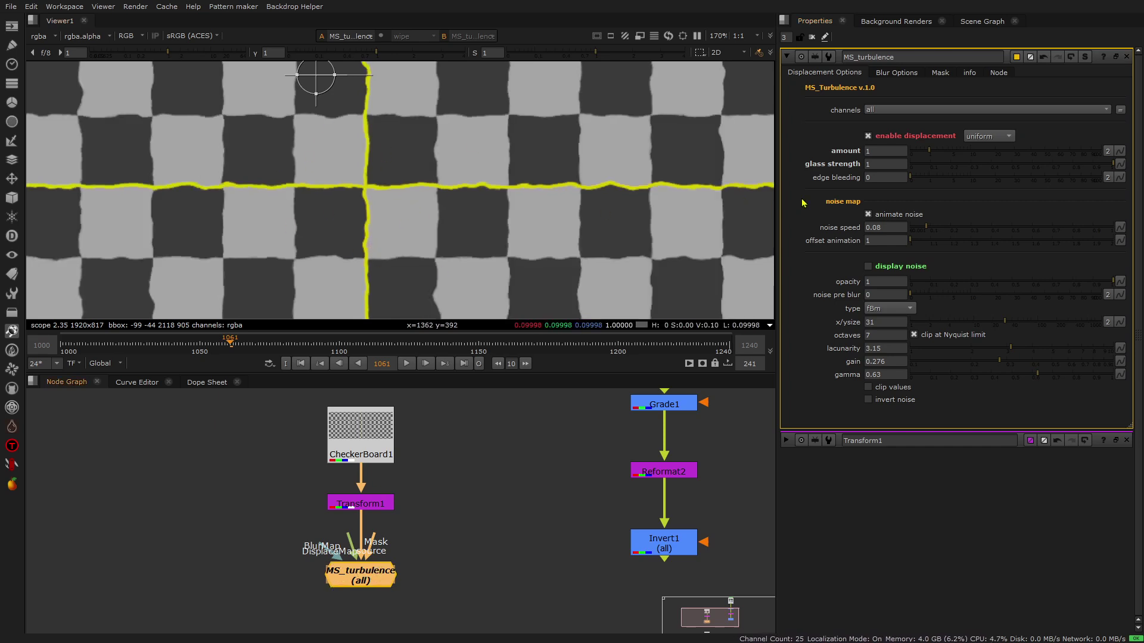
Set the displacement amount to 2.1 and the noise map's x/ysize to 41, lacunarity to 3.4 and gain to 0.455.
scroll(308, 200, "up", 2)
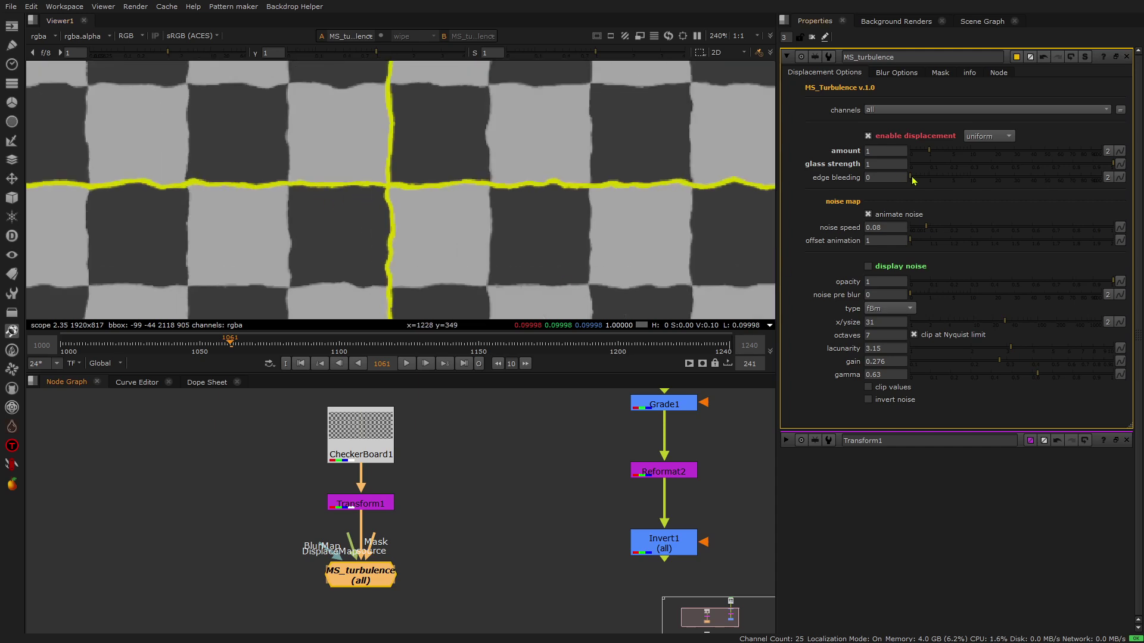
mouse_move(932, 154)
left_mouse_down()
mouse_move(971, 151)
mouse_move(937, 150)
left_mouse_up()
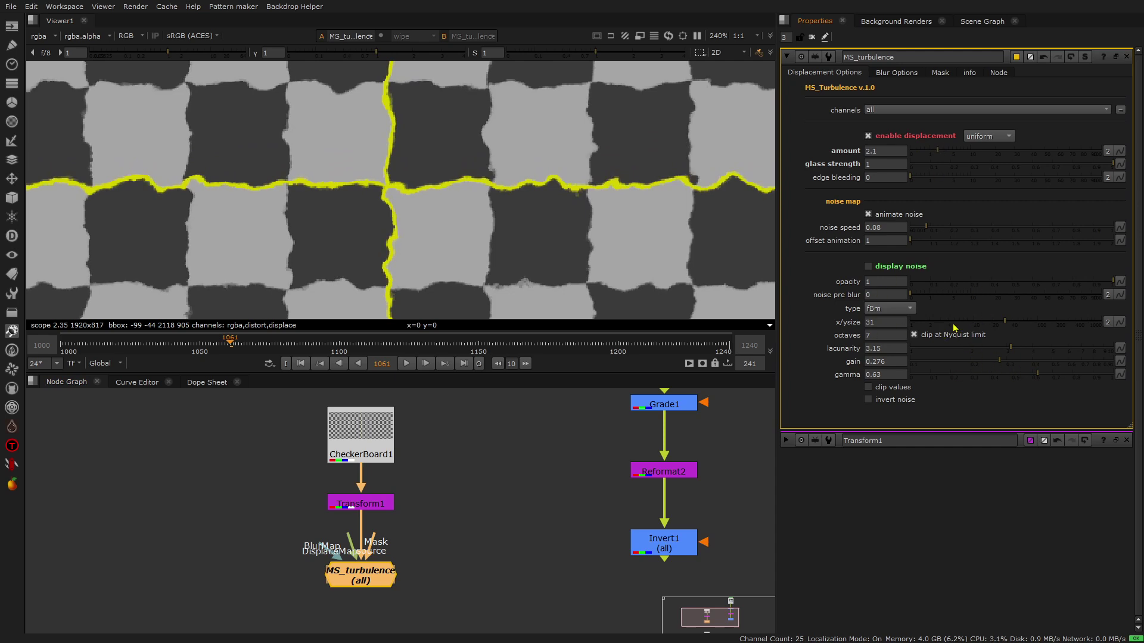
left_click_drag(1007, 323, 1044, 361)
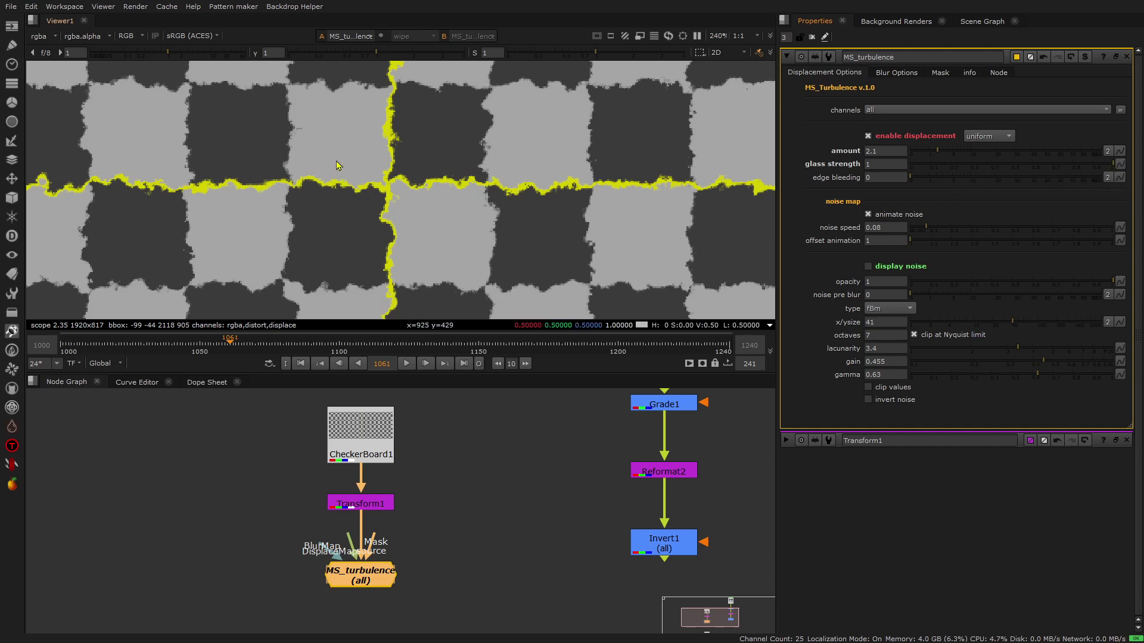
Try a glass strength of 0.66 on the displacement, and restore it to 1.
left_click(943, 167)
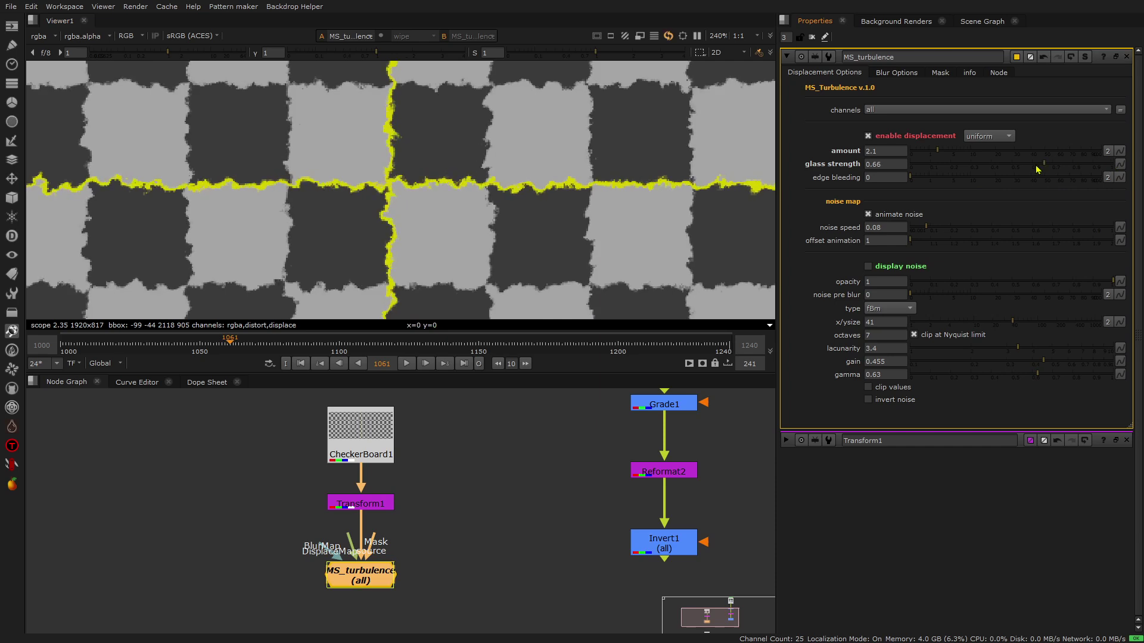
left_click_drag(943, 167, 1133, 161)
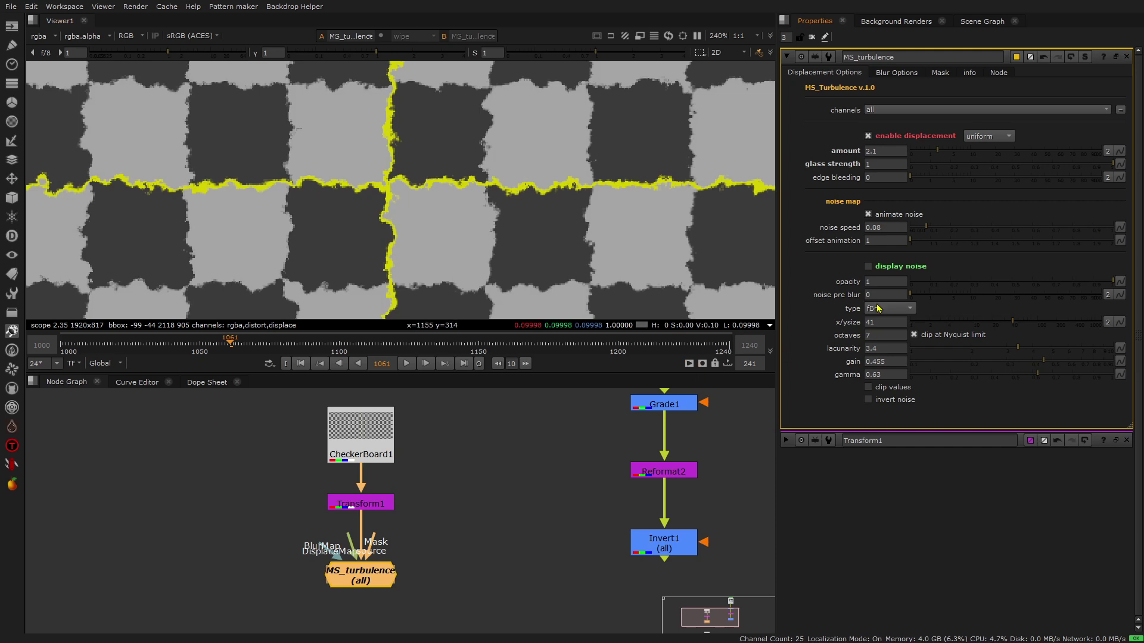
Display the displacement noise map, set its gain to 0.345, and hide the noise map again.
scroll(534, 204, "down", 4)
left_click(881, 269)
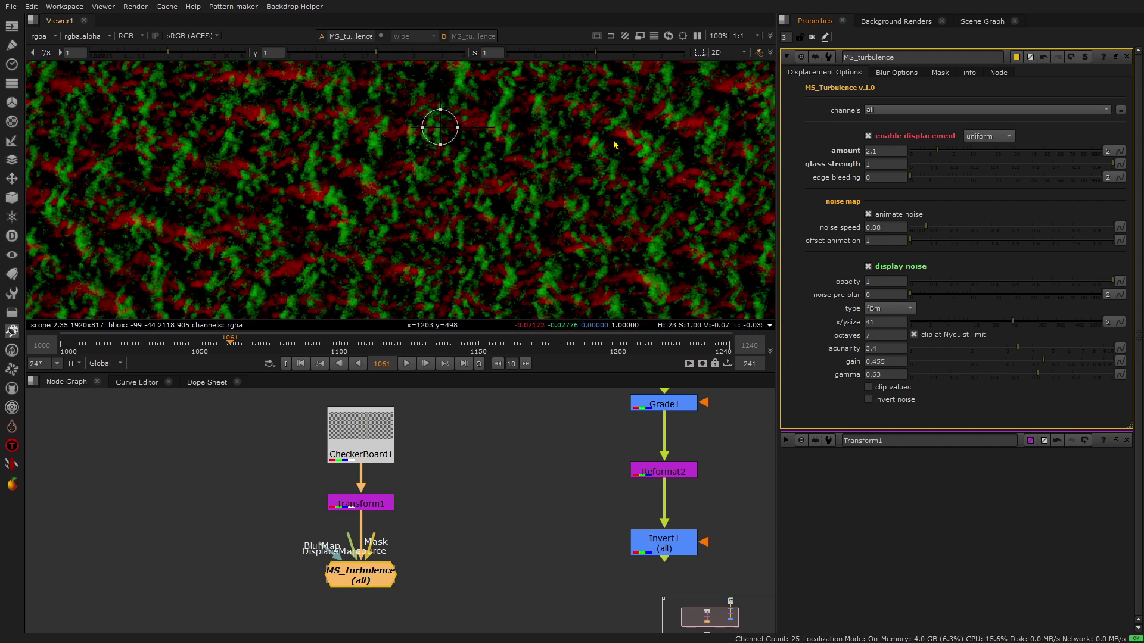
left_click(1020, 362)
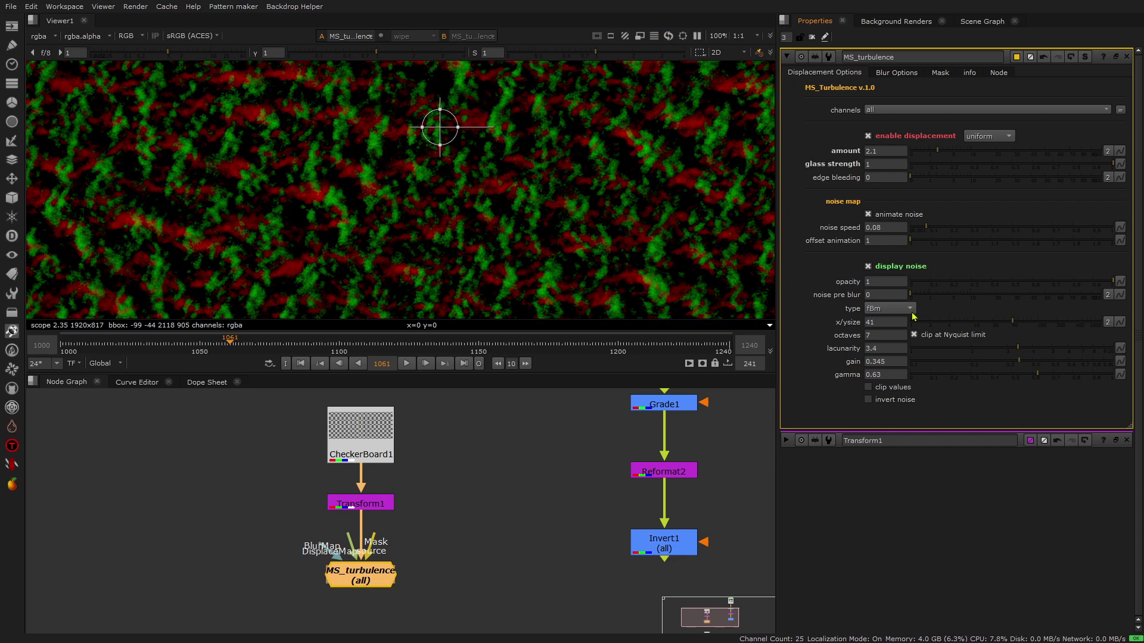
left_click(884, 269)
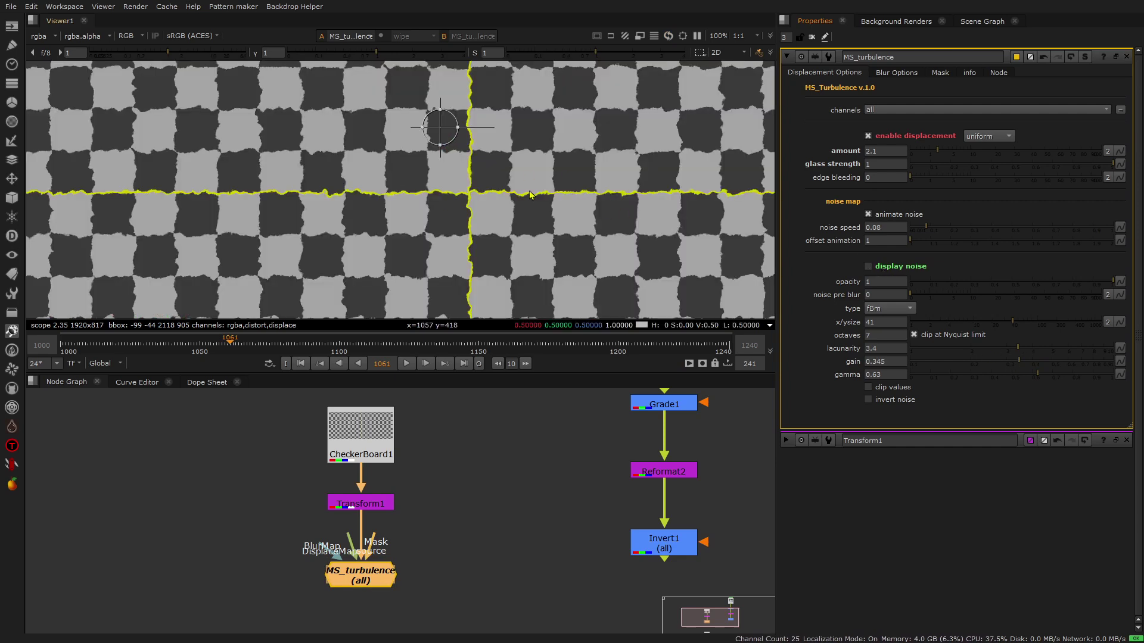
Enable the MS_turbulence blur for the displace.blur channel.
left_click(887, 78)
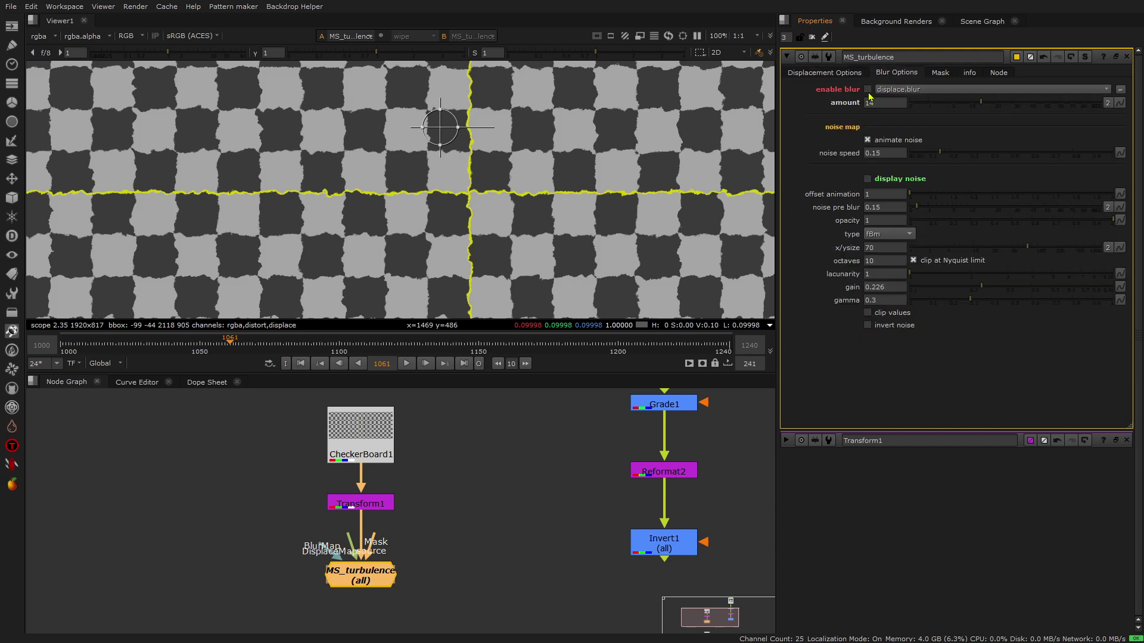
left_click(867, 90)
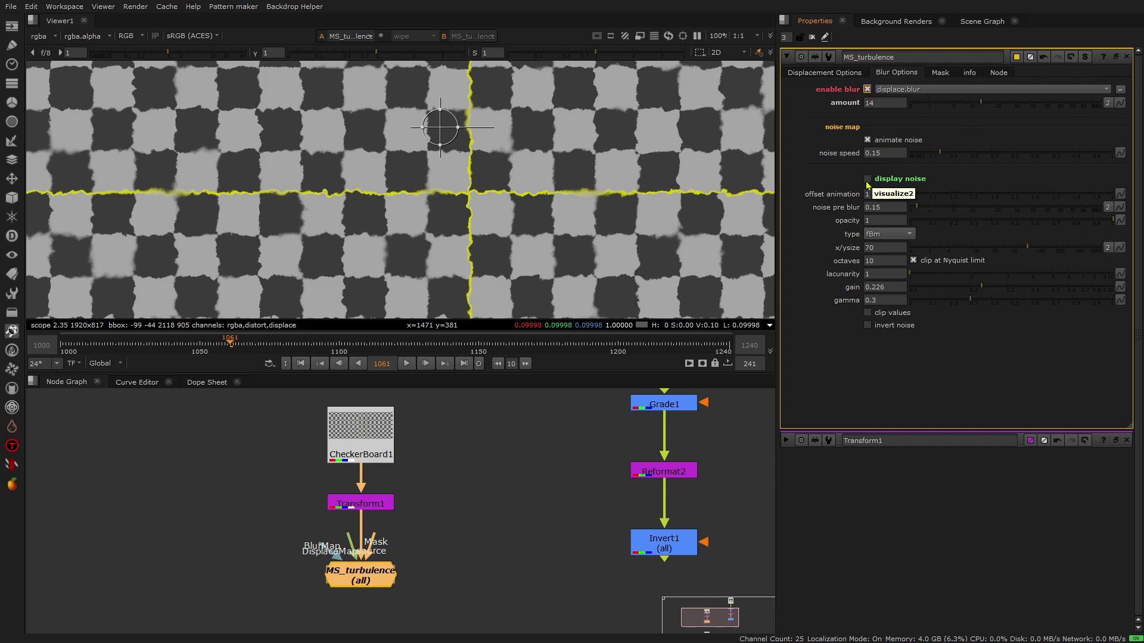
left_click(829, 73)
left_click(905, 72)
Preview the blur noise map in the viewer, hide it, and compare the displacement and blur settings.
left_click(868, 179)
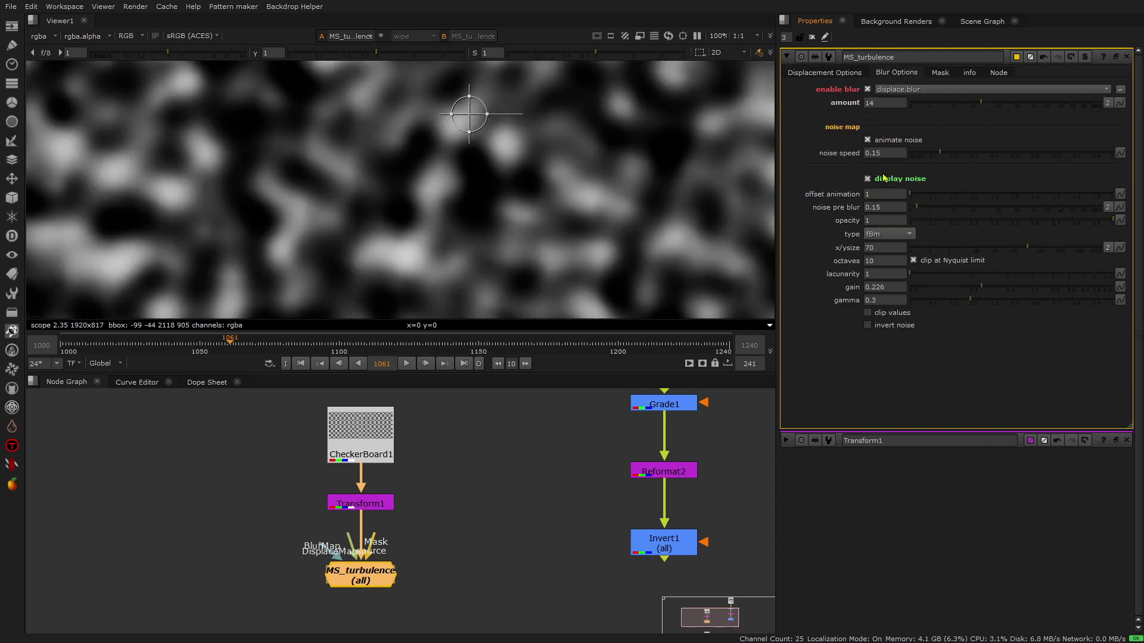
left_click(887, 181)
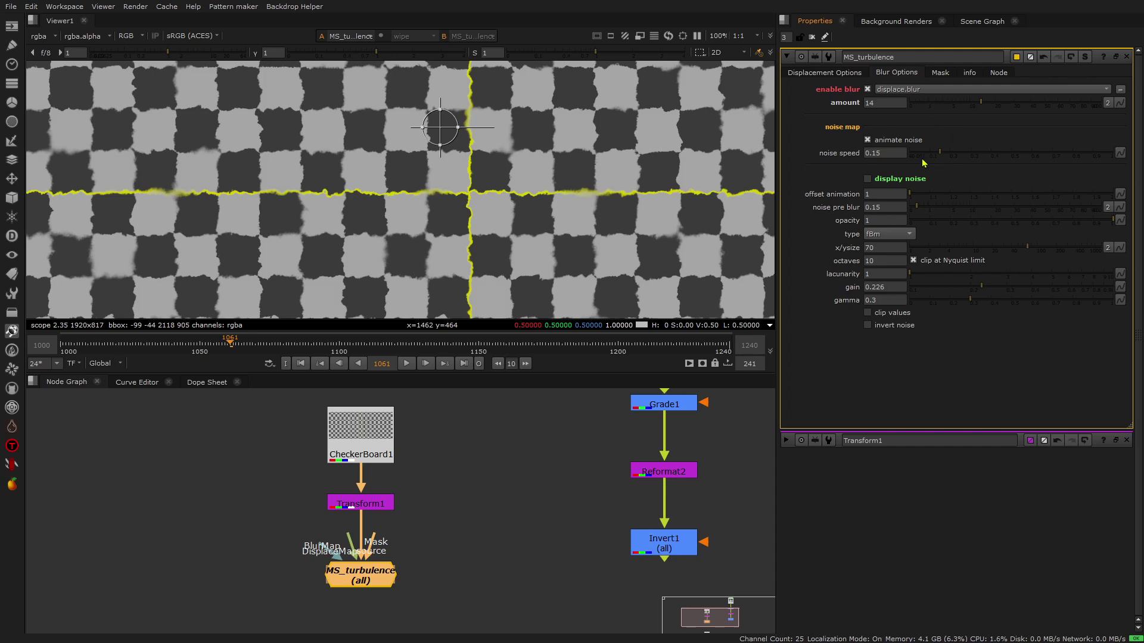
left_click(854, 74)
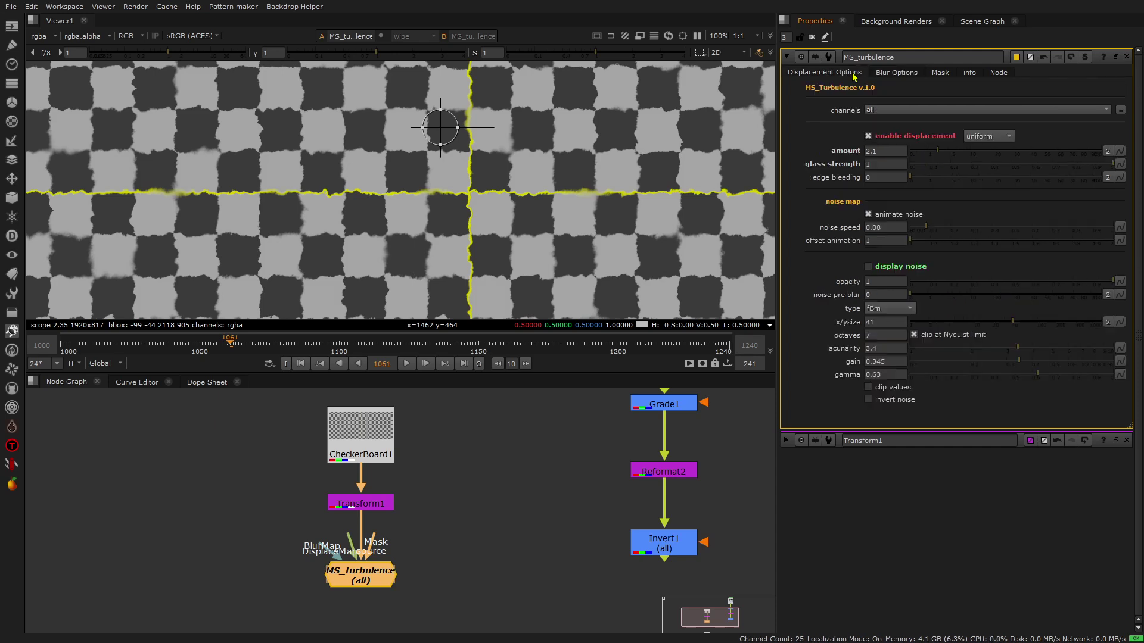
left_click(887, 74)
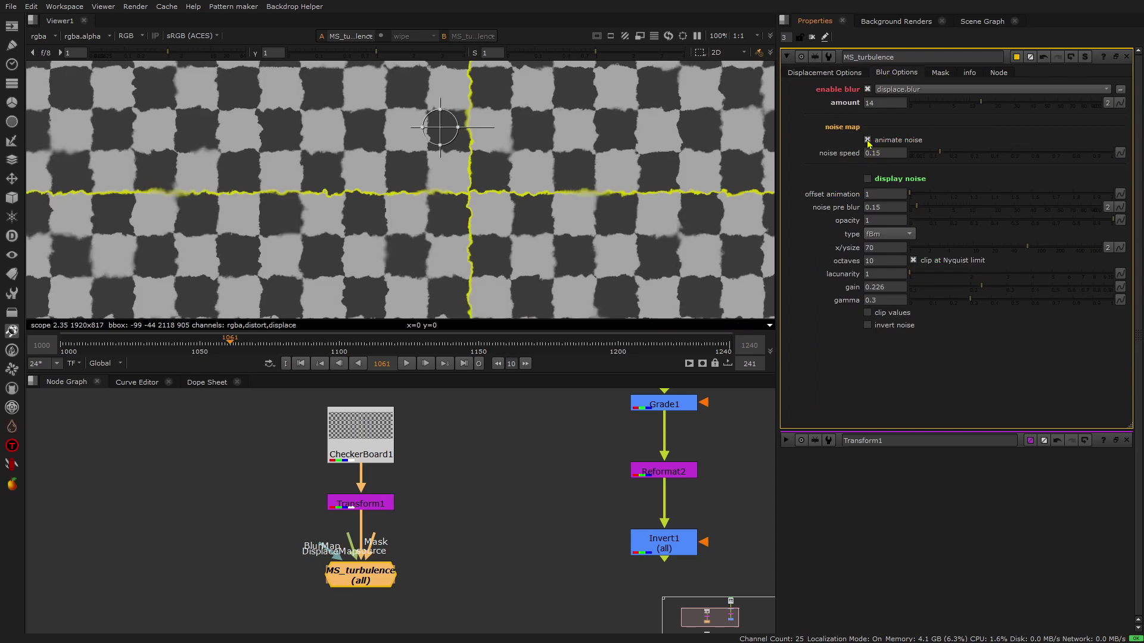
Set the blur noise speed to 0.13 and the blur amount to 29.5.
left_click(881, 152)
key("Down")
key("Down")
key("Return")
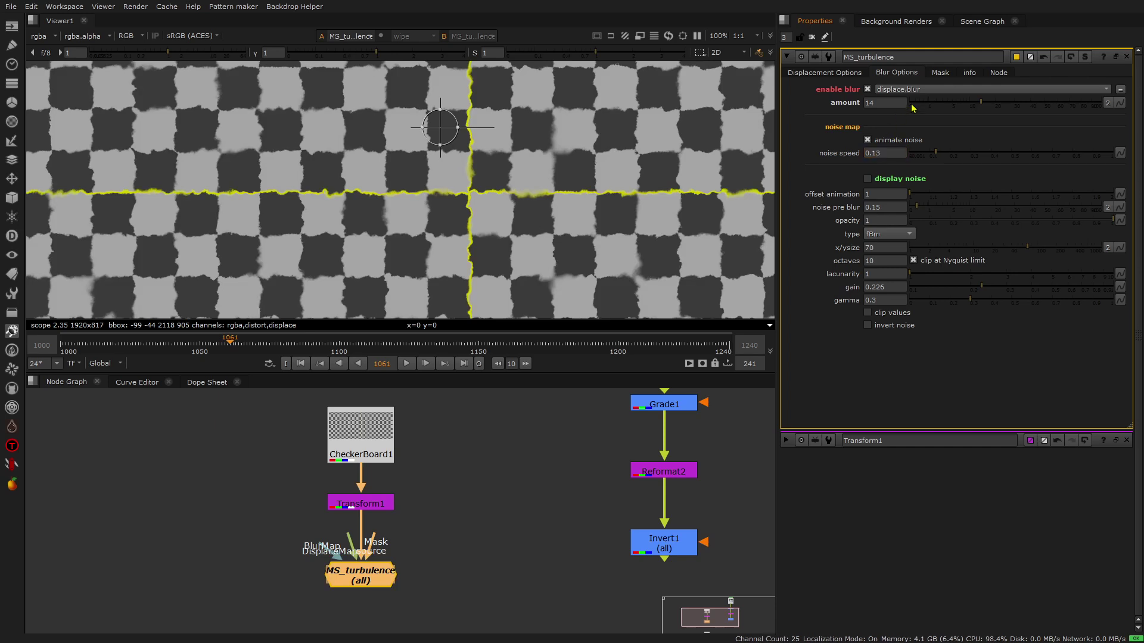
left_click_drag(983, 106, 1015, 105)
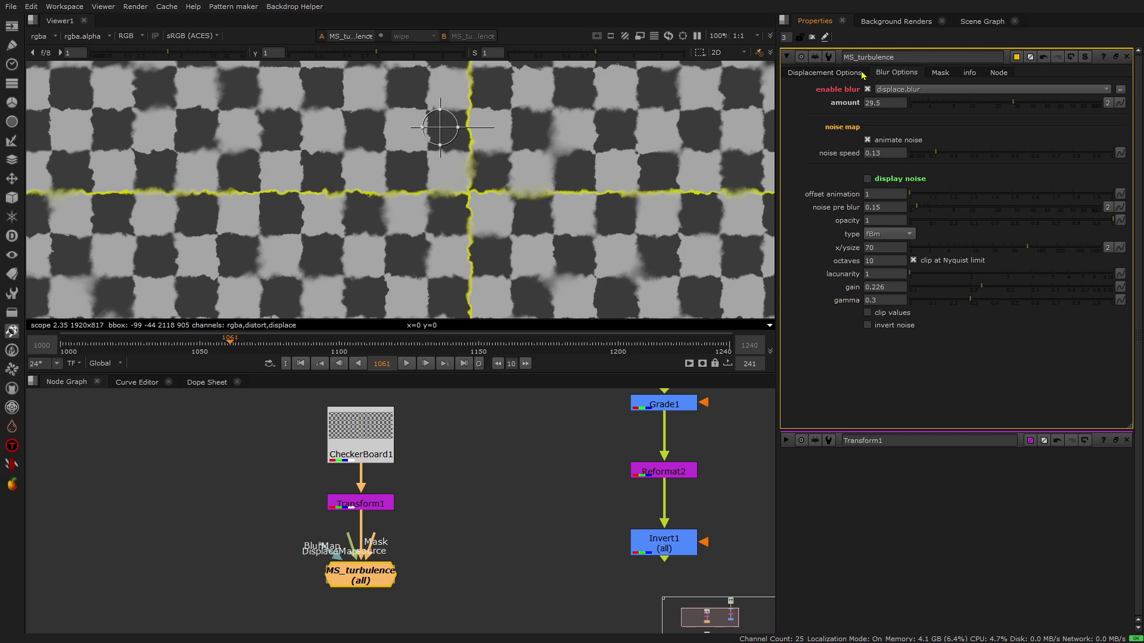
Turn off the blur in the MS_turbulence node and return to its displacement settings.
left_click(417, 544)
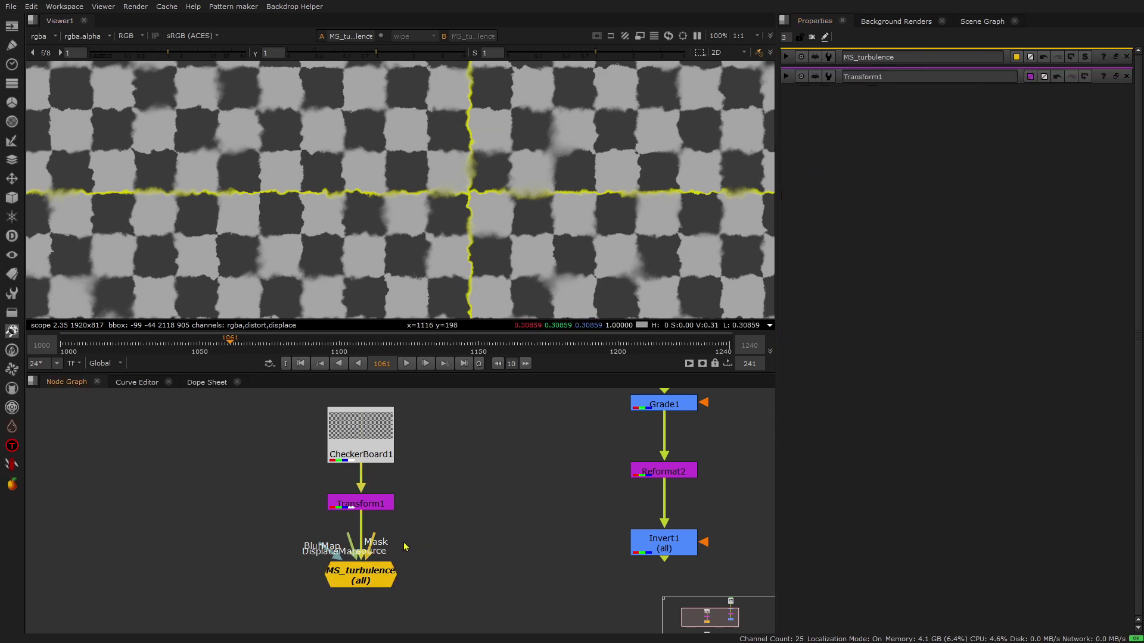
middle_click_drag(429, 517, 421, 516)
middle_click_drag(559, 222, 507, 220)
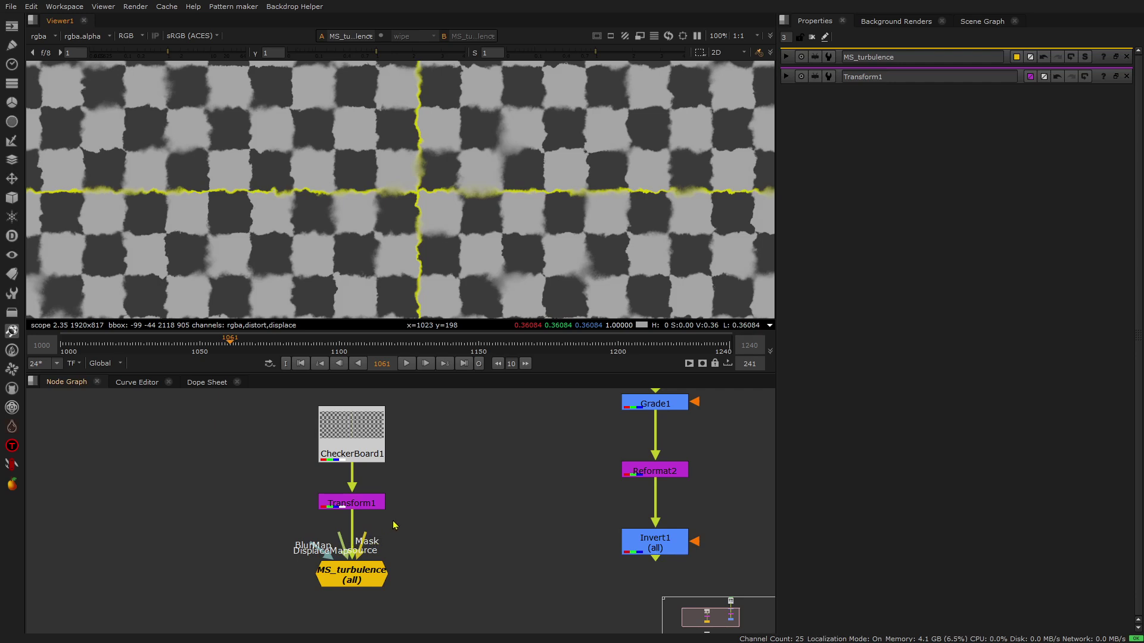
double_click(379, 565)
left_click(896, 74)
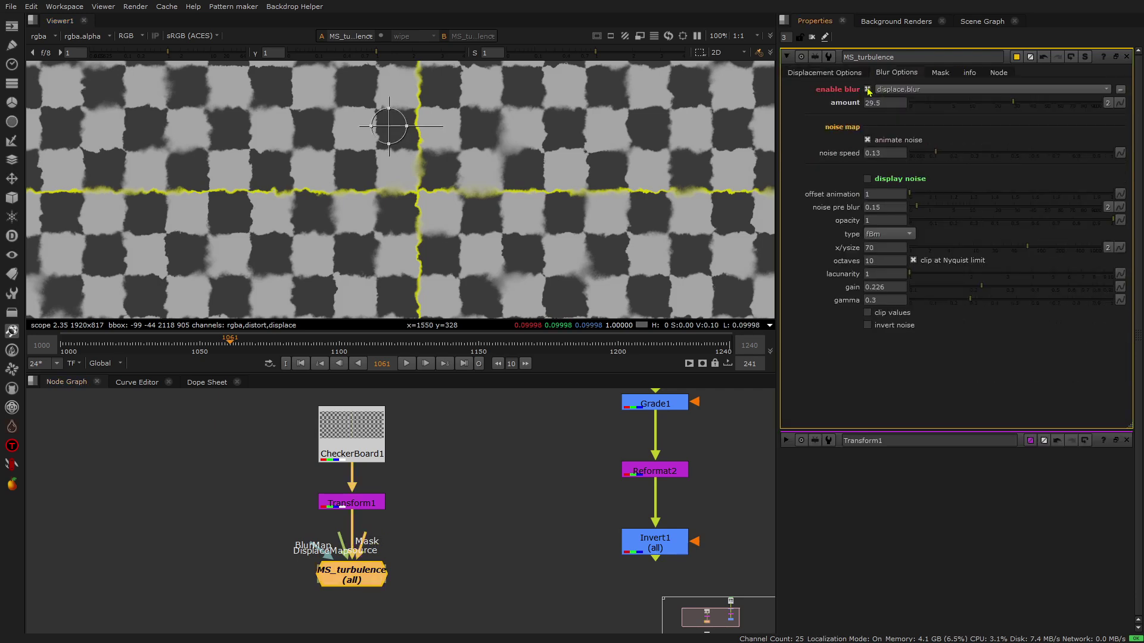
left_click(868, 89)
left_click(851, 75)
Connect the DisplaceMap input of MS_turbulence to the Invert1 node.
left_click(385, 537)
mouse_move(338, 549)
left_mouse_down()
mouse_move(286, 506)
mouse_move(579, 455)
mouse_move(656, 558)
mouse_move(655, 547)
left_mouse_up()
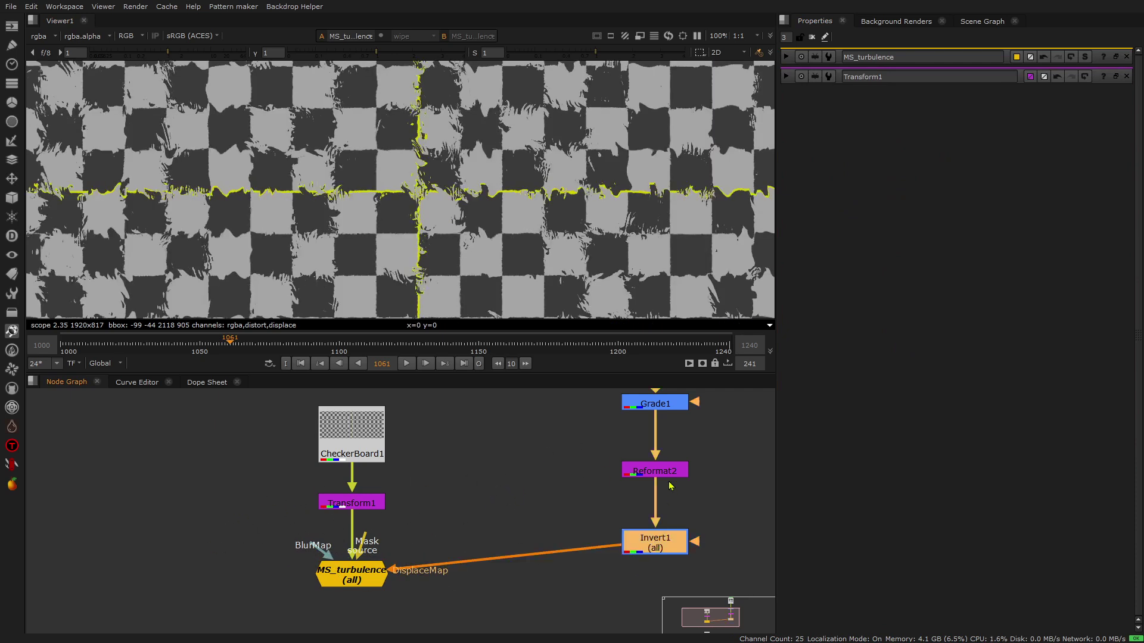
View the Reformat2 output, return the viewer to MS_turbulence, reopen its properties, and examine the displaced checkerboard up close.
left_click(654, 470)
key("1")
left_click(355, 578)
key("3")
double_click(374, 582)
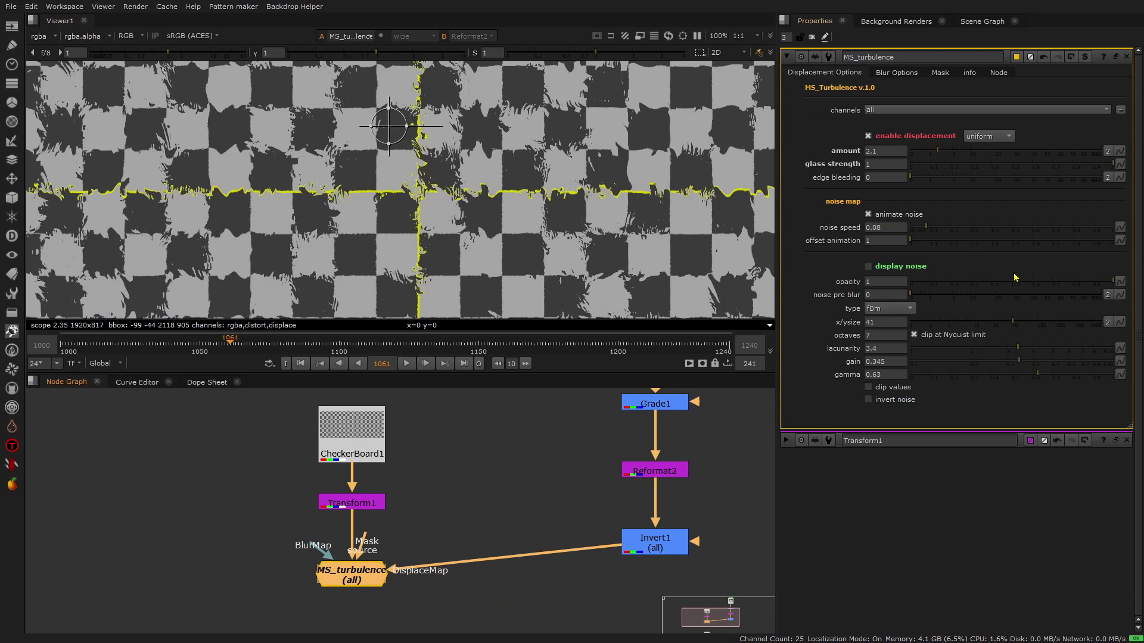
left_click_drag(610, 555, 598, 498)
left_click_drag(329, 549, 666, 548)
scroll(451, 189, "down", 5)
scroll(331, 199, "up", 7)
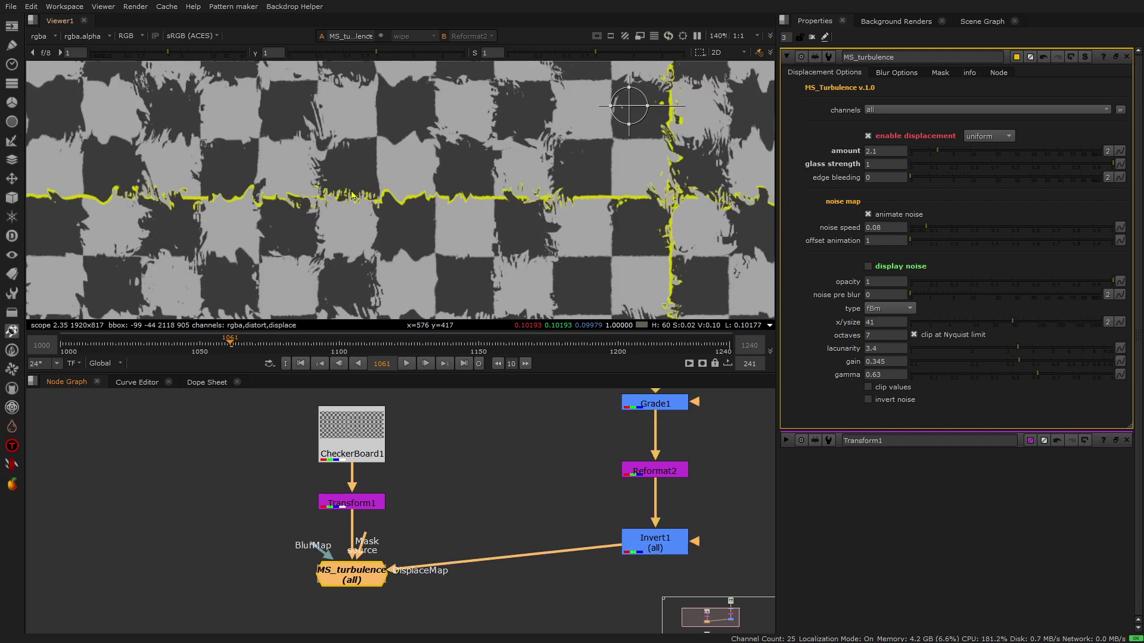
scroll(401, 169, "down", 3)
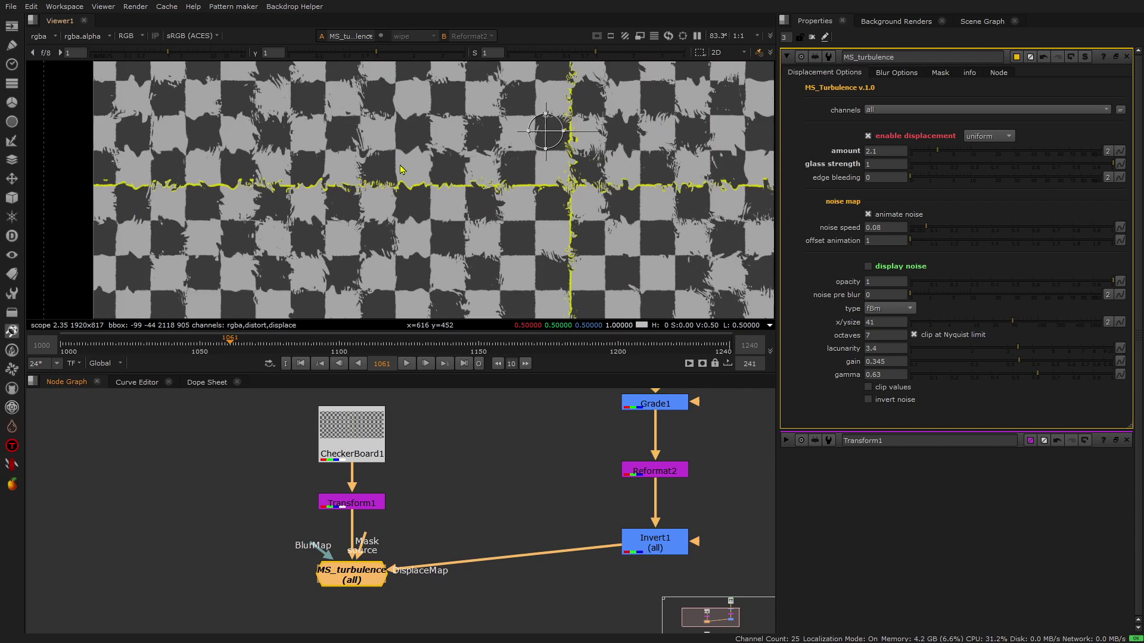
scroll(400, 169, "down", 2)
Enable the MS_turbulence blur and connect the node's BlurMap input to Invert1.
left_click(888, 73)
left_click(867, 89)
scroll(358, 474, "up", 2)
left_click_drag(320, 573, 746, 569)
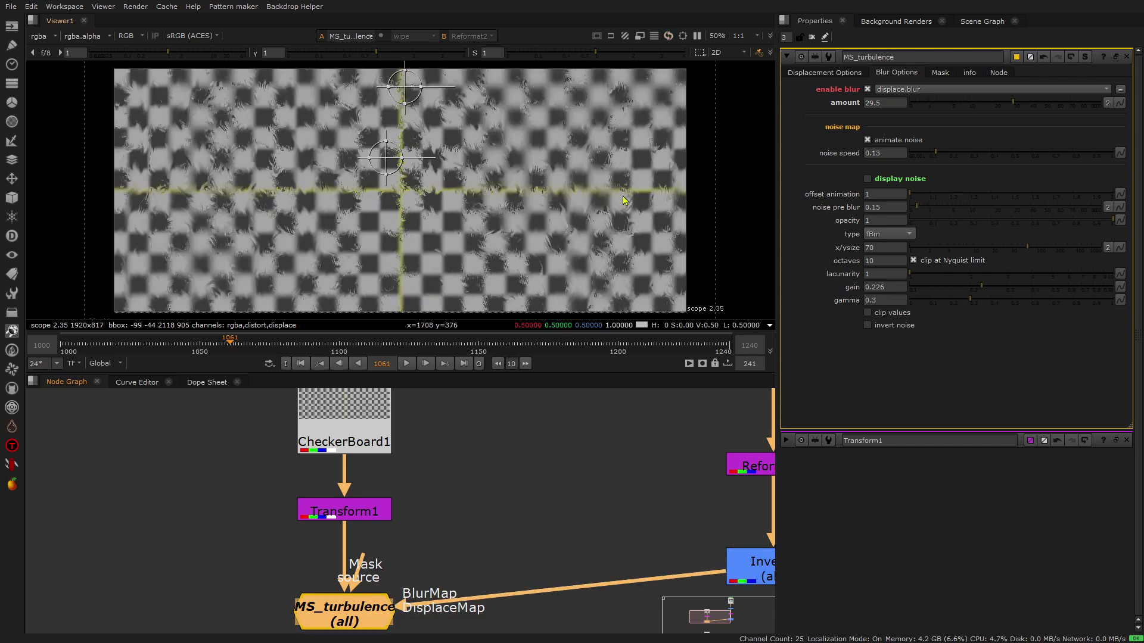
scroll(592, 158, "up", 5)
scroll(439, 173, "down", 4)
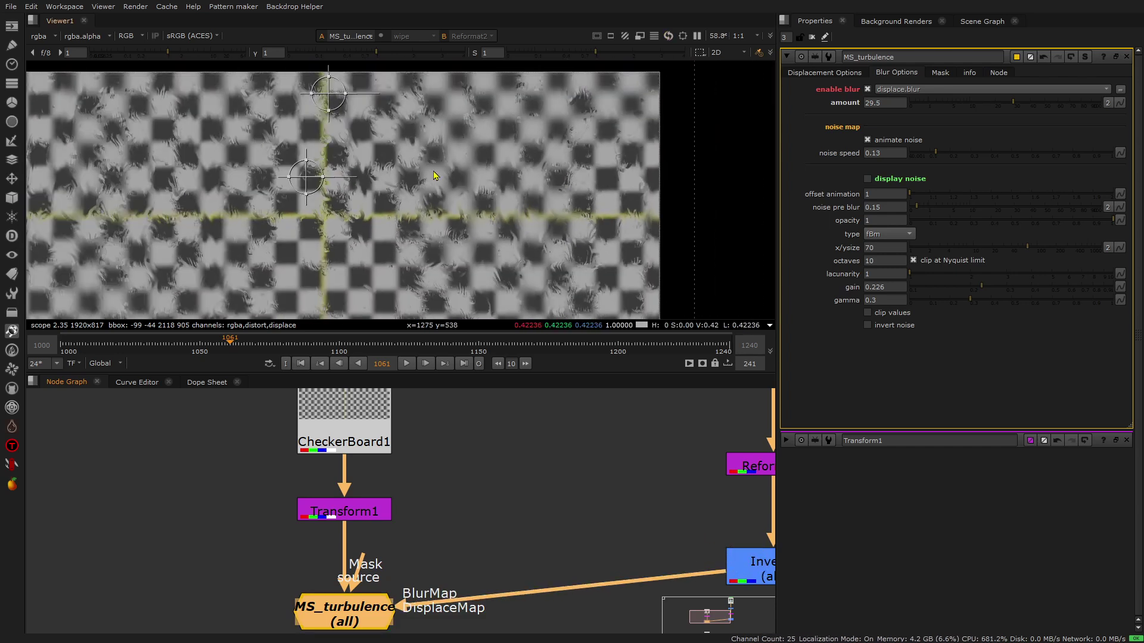
Examine the displaced and blurred checkerboard, and disconnect MS_turbulence's BlurMap and DisplaceMap inputs from Invert1.
scroll(439, 174, "up", 4)
scroll(532, 163, "down", 4)
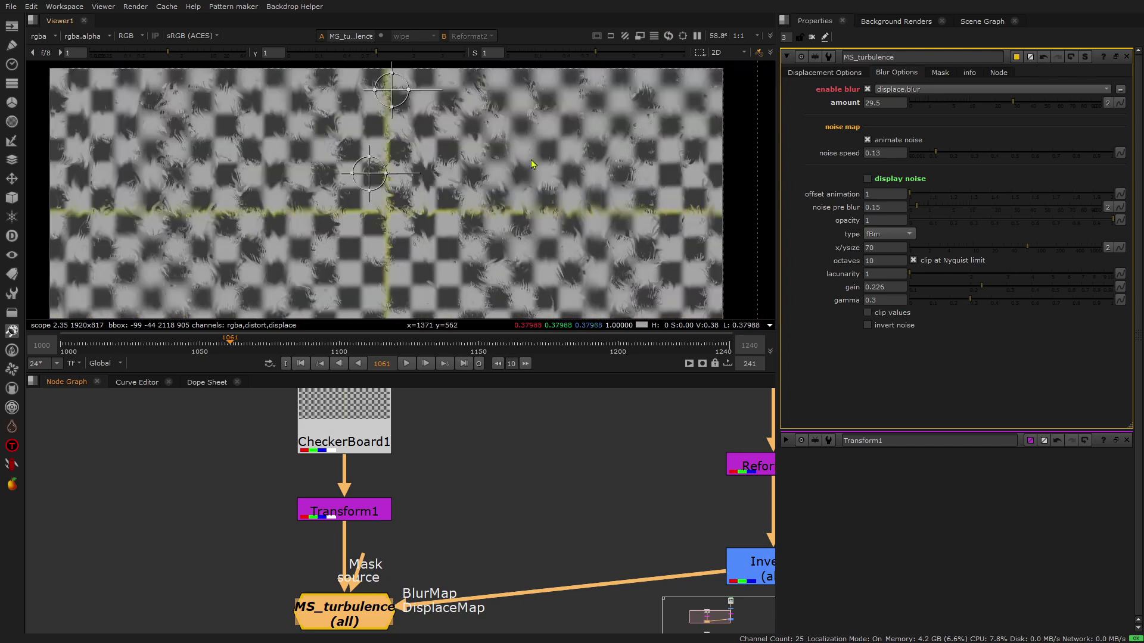
scroll(533, 164, "down", 1)
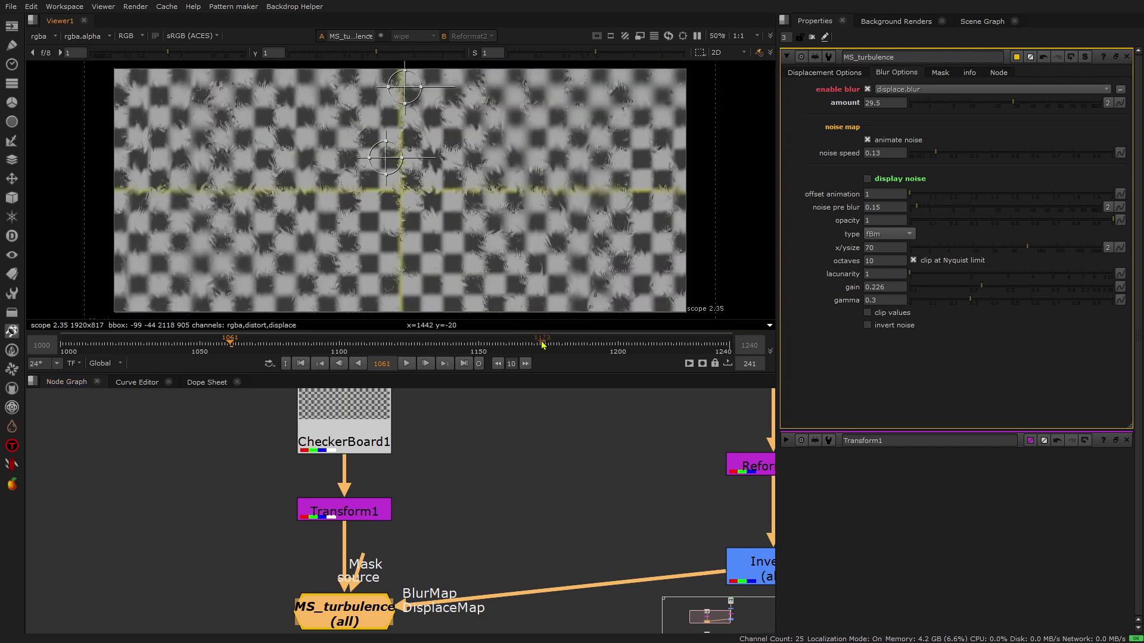
scroll(521, 518, "down", 2)
left_click_drag(639, 560, 518, 528)
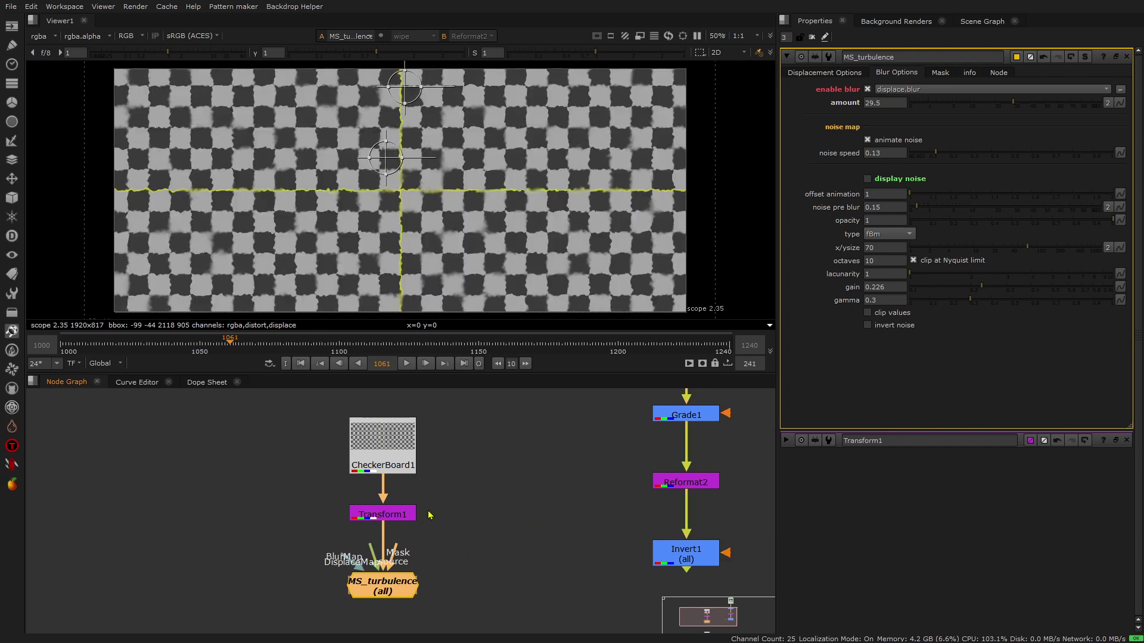
Add a Roto node beside the Transform1 branch and connect the Mask input of MS_turbulence to it.
scroll(425, 519, "up", 2)
key("o")
middle_click_drag(368, 563, 344, 514)
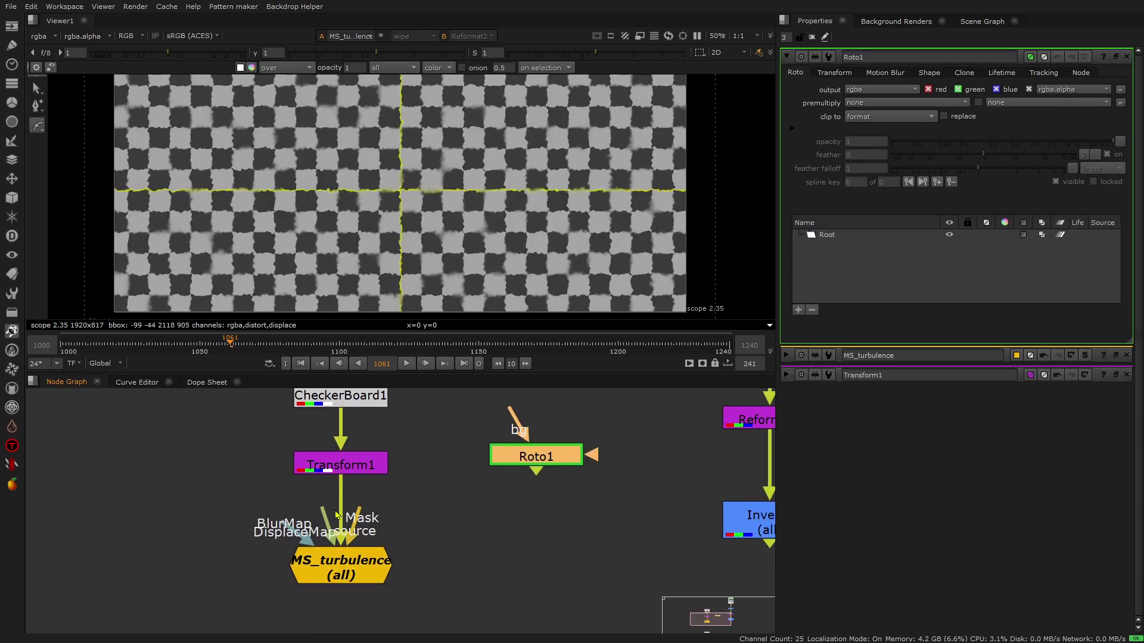
left_click_drag(360, 511, 527, 462)
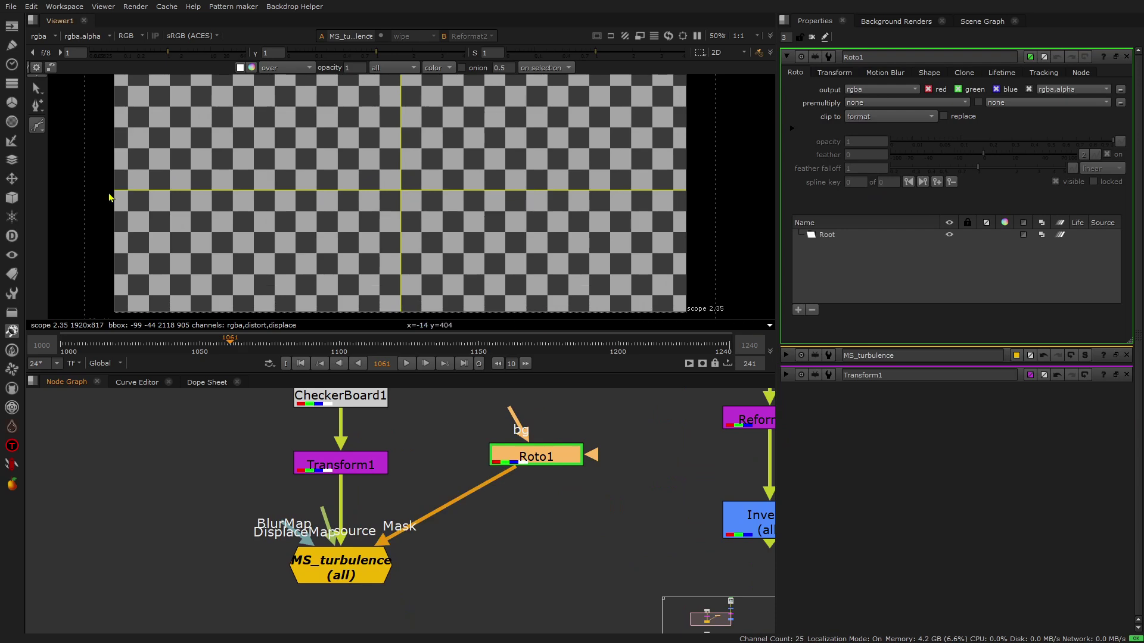
Draw a closed Bezier roto shape around the right-hand part of the checkerboard and inspect the masked turbulence.
left_click_drag(693, 138, 658, 129)
left_click_drag(576, 137, 565, 153)
left_click_drag(553, 204, 566, 221)
left_click_drag(678, 246, 689, 235)
left_click(694, 175)
left_click(693, 138)
scroll(699, 192, "up", 2)
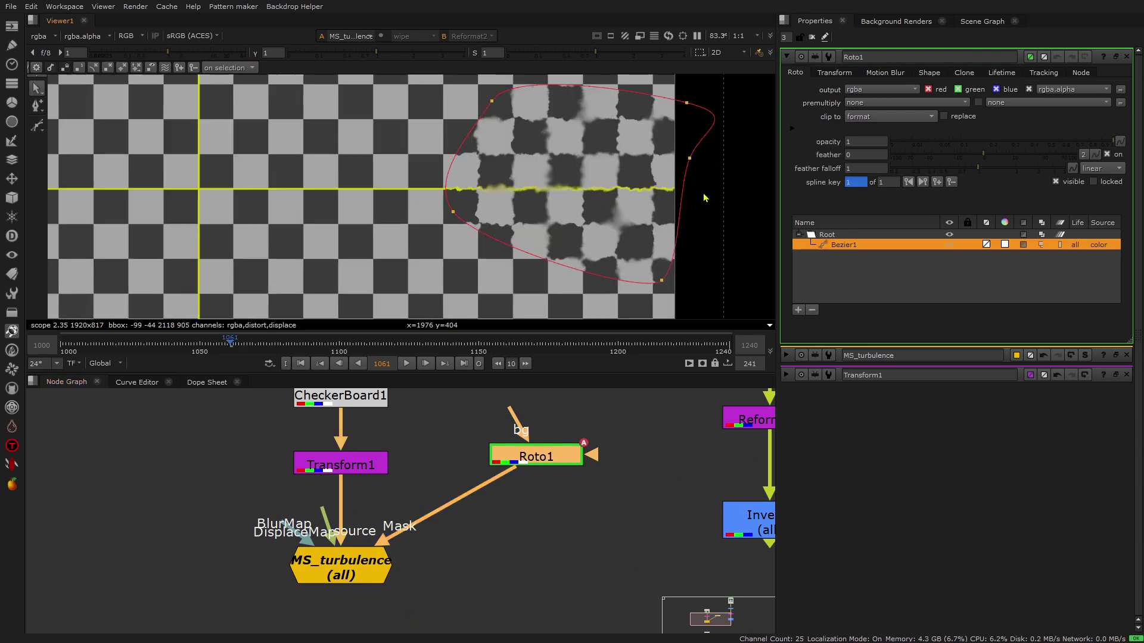
scroll(533, 233, "down", 3)
scroll(568, 205, "up", 2)
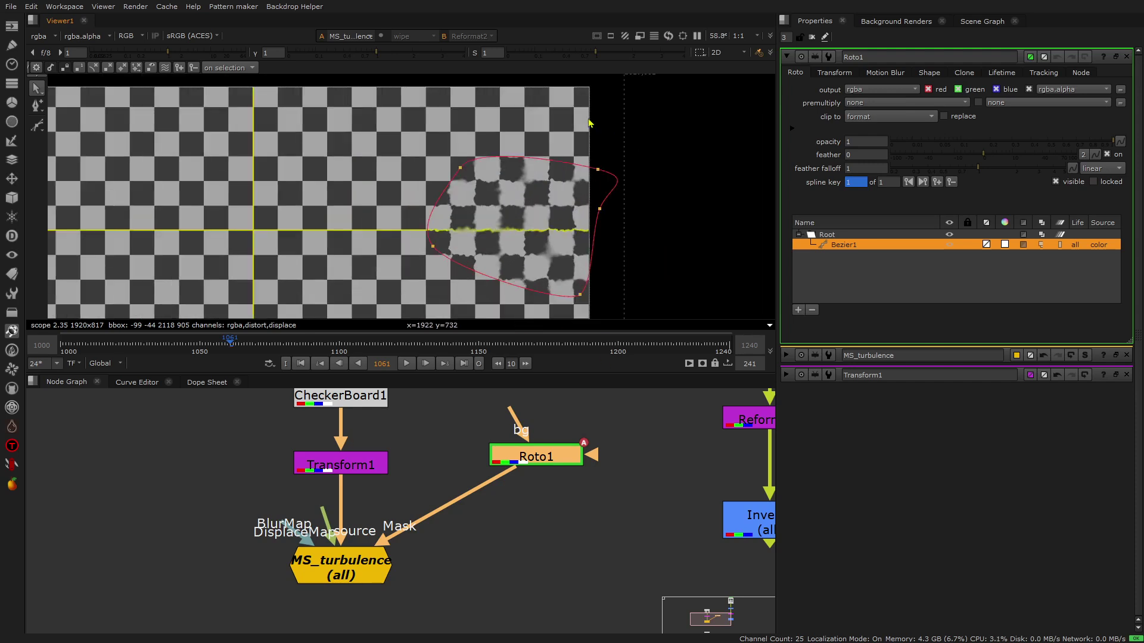
Add a Transform node fed by MS_turbulence and view its output.
middle_click_drag(433, 584, 434, 525)
left_click(439, 576)
key("t")
left_click_drag(430, 546, 360, 514)
double_click(439, 574)
key("1")
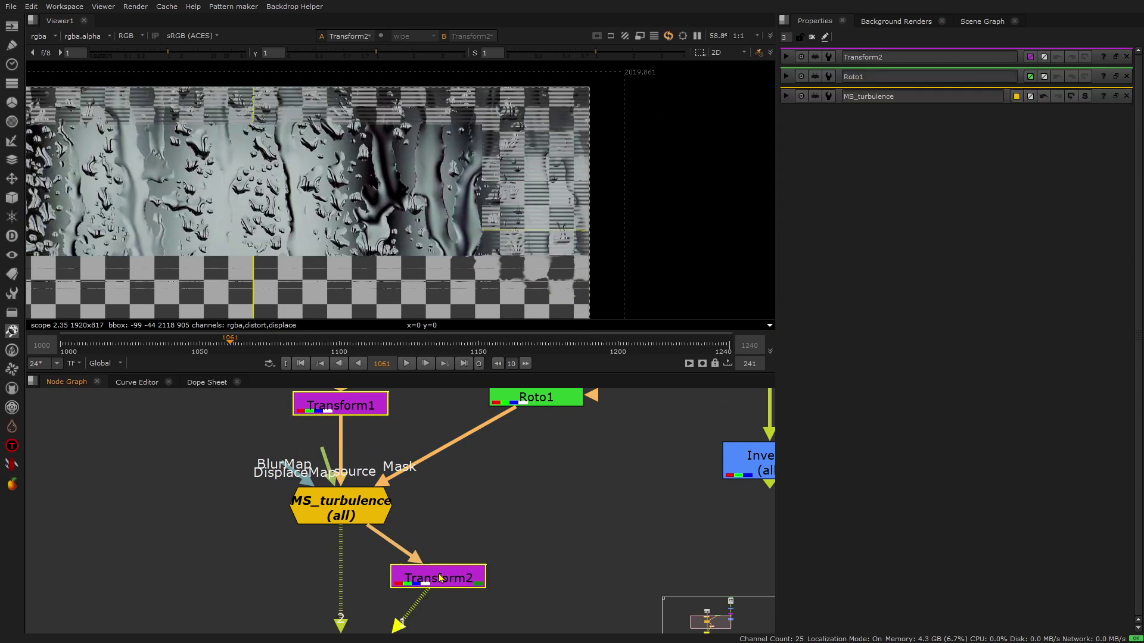
Set the scale of Transform2 to 0.9.
scroll(585, 242, "up", 3)
double_click(857, 115)
type("0.9")
key("Return")
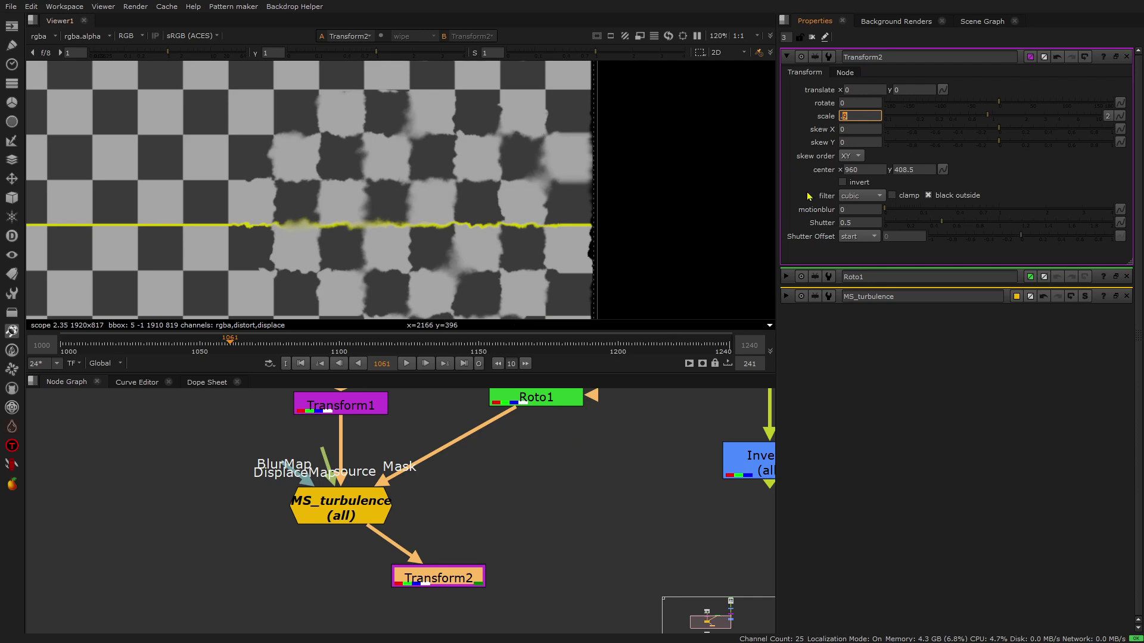
Undo the scale change and delete the Transform2 node.
key("ctrl+z")
key("ctrl+z")
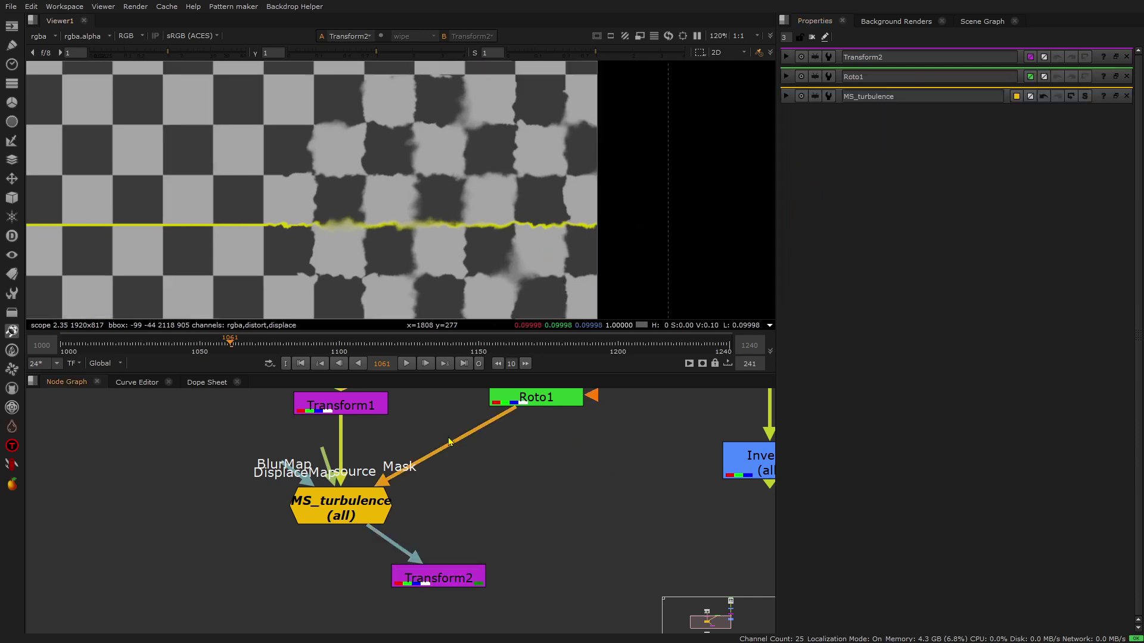
double_click(440, 581)
key("Delete")
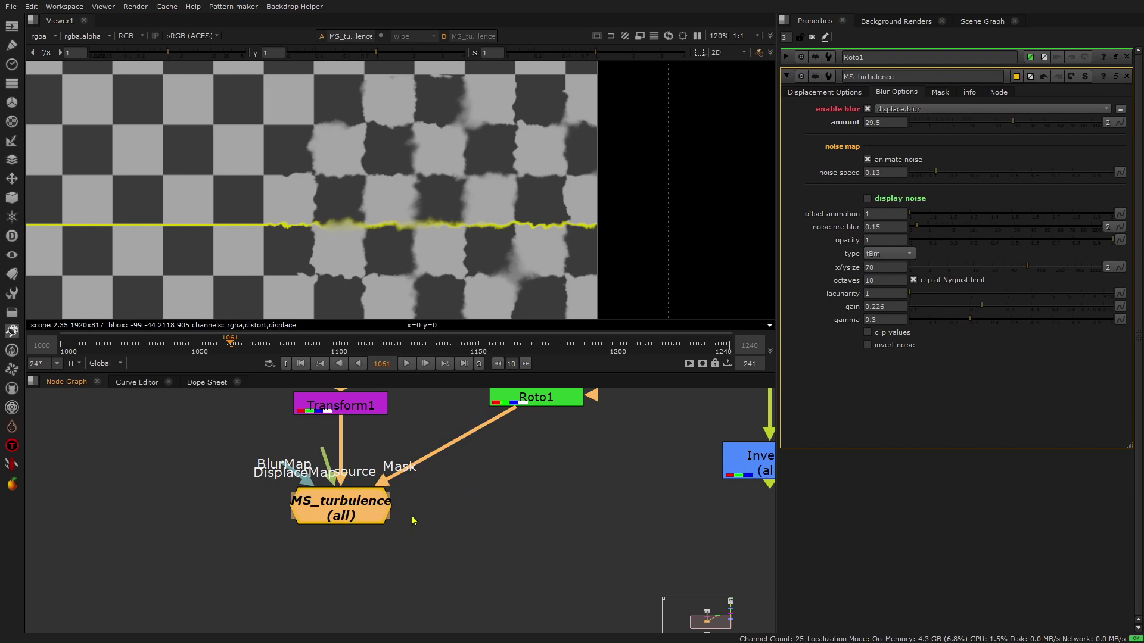
Open the mask settings of MS_turbulence and try out the mix amount, ending at 1.
double_click(345, 523)
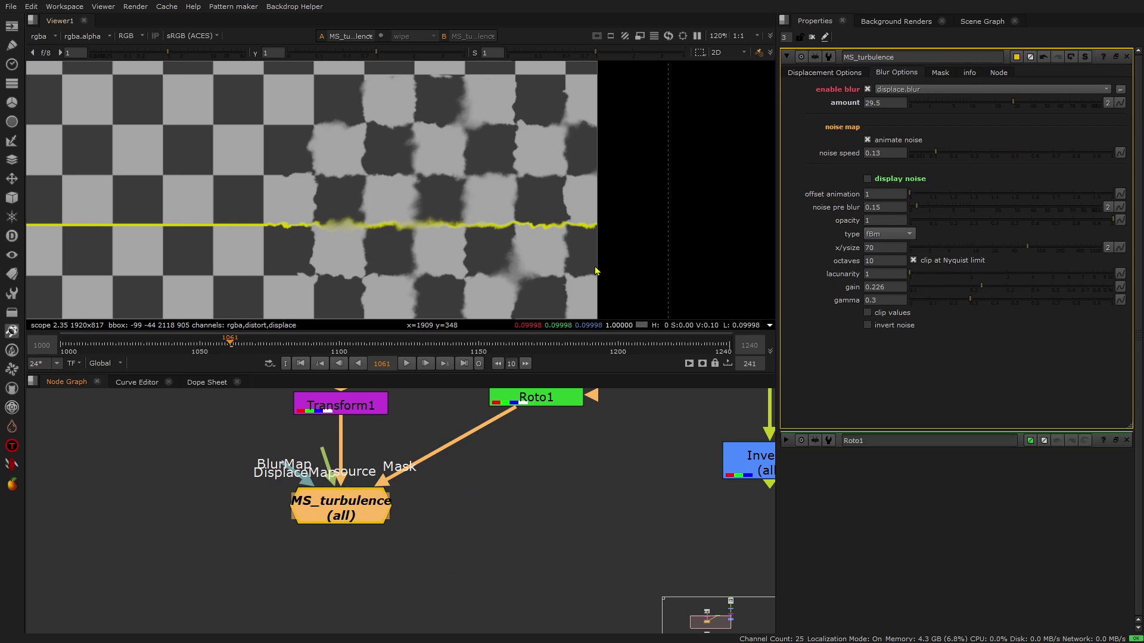
left_click(938, 74)
middle_click_drag(425, 237, 518, 225)
scroll(614, 197, "down", 1)
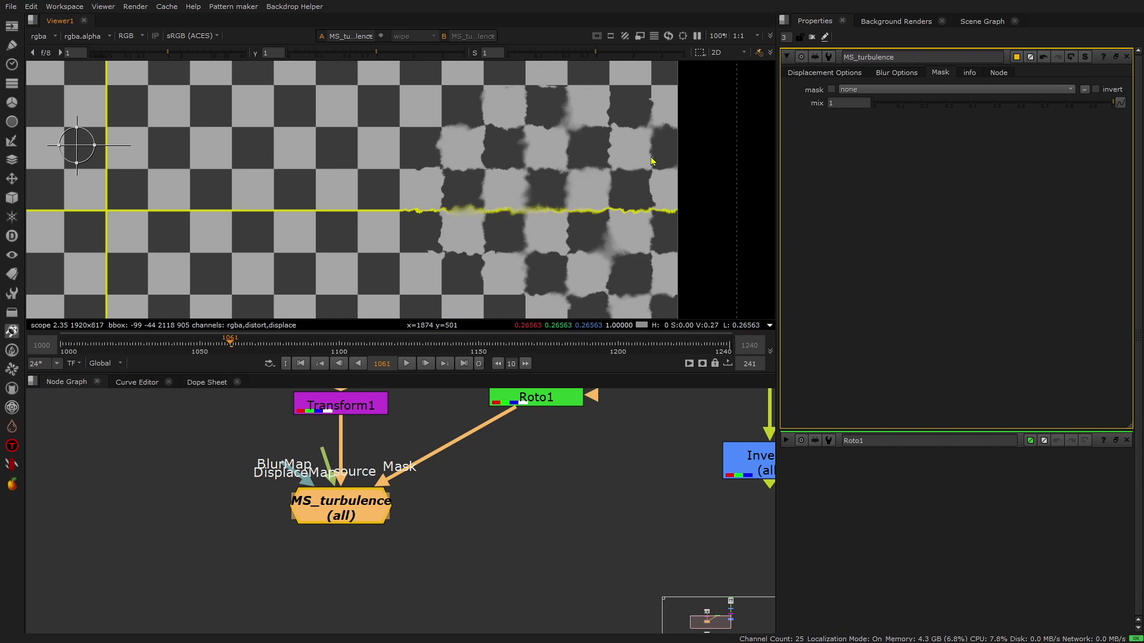
left_click_drag(1114, 104, 1132, 120)
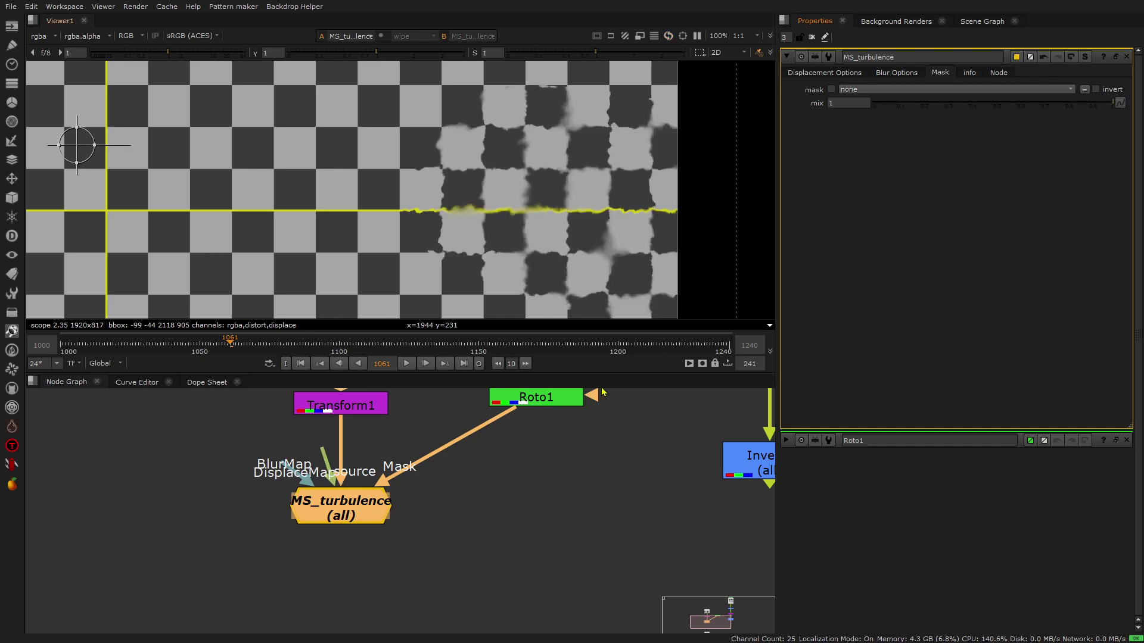
Insert a Blur node between Roto1 and the MS_turbulence Mask input, with a size of 68.
middle_click_drag(541, 475, 564, 489)
left_click(558, 411)
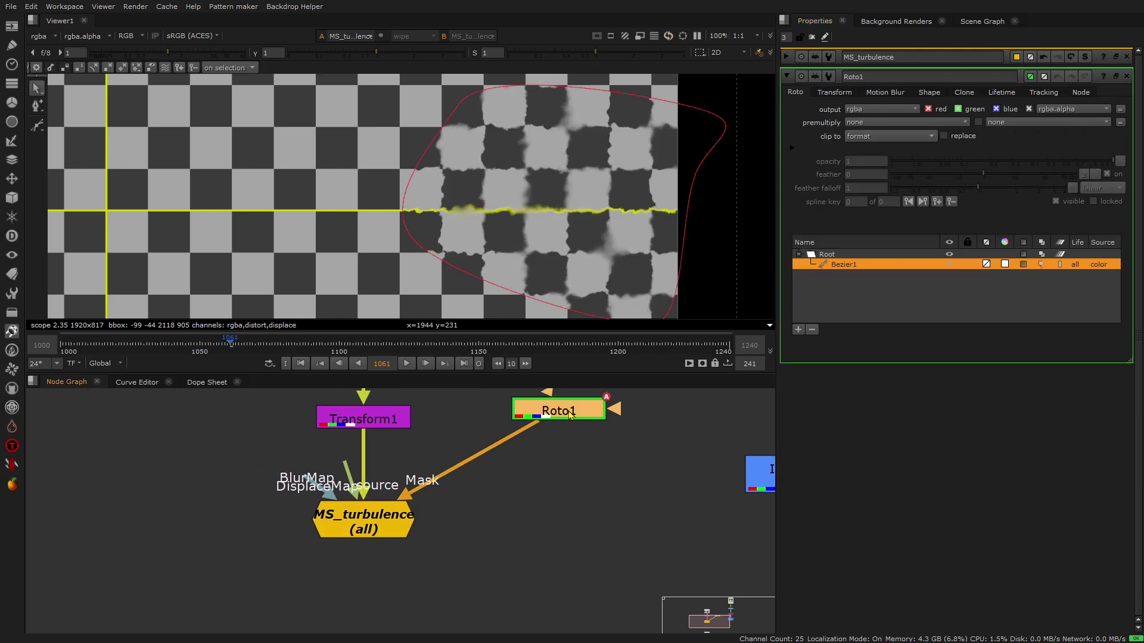
key("b")
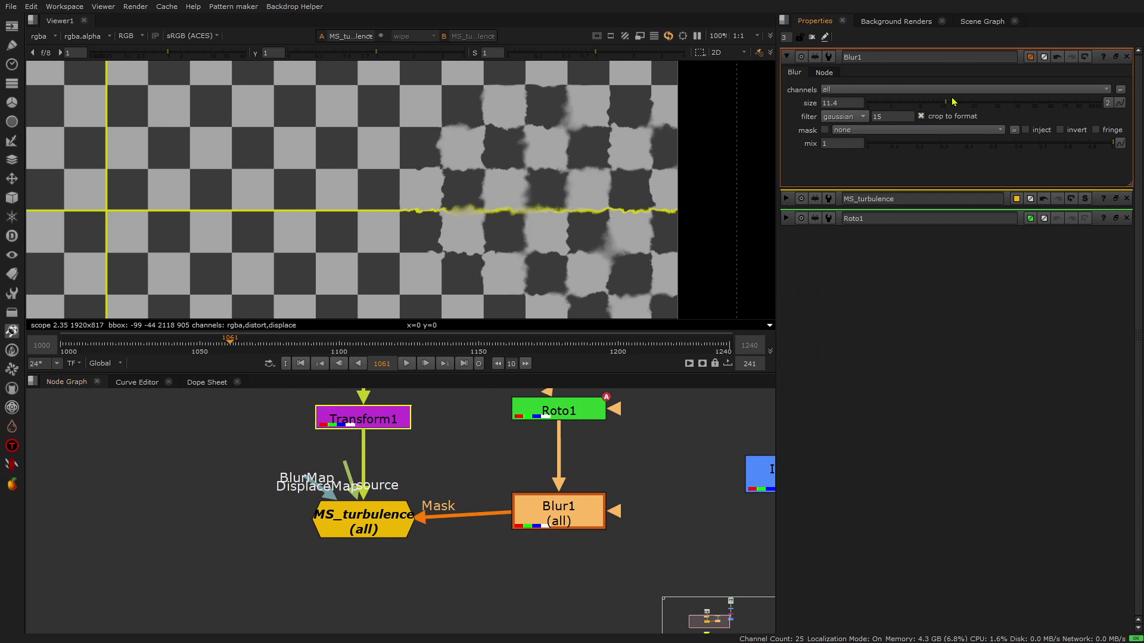
left_click(1059, 103)
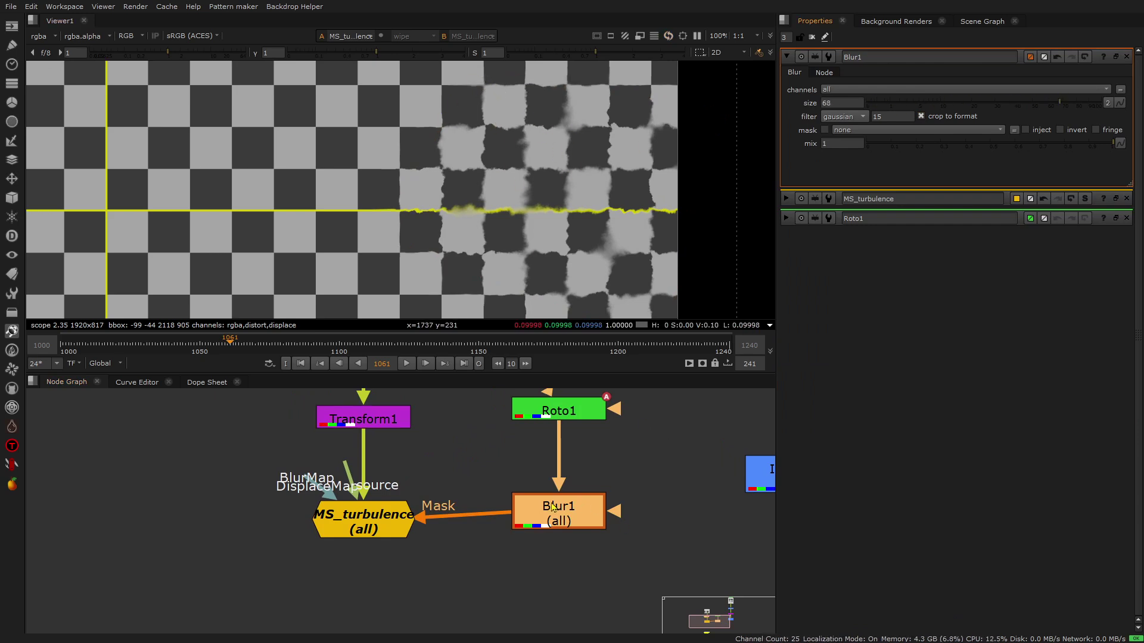
Delete the Roto1 and Blur1 nodes from the node graph.
scroll(474, 557, "down", 1)
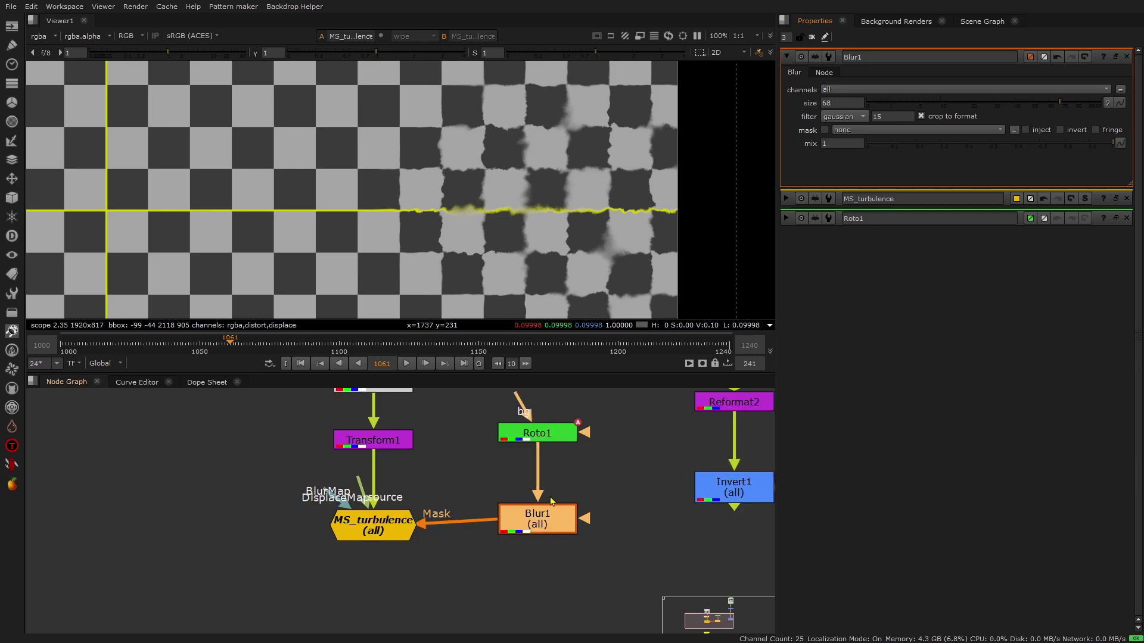
left_click_drag(448, 404, 628, 551)
key("Delete")
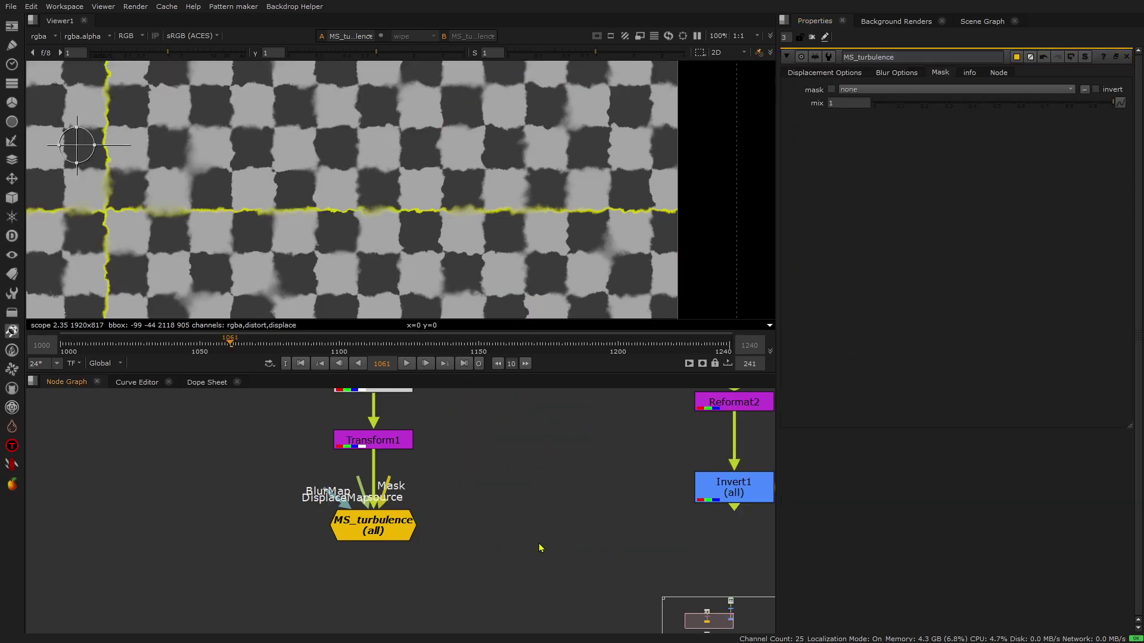
Connect the DisplaceMap input of MS_turbulence to Invert1 and inspect the displaced checkerboard edges up close.
left_click_drag(370, 497, 721, 495)
left_click(362, 509)
scroll(494, 149, "up", 3)
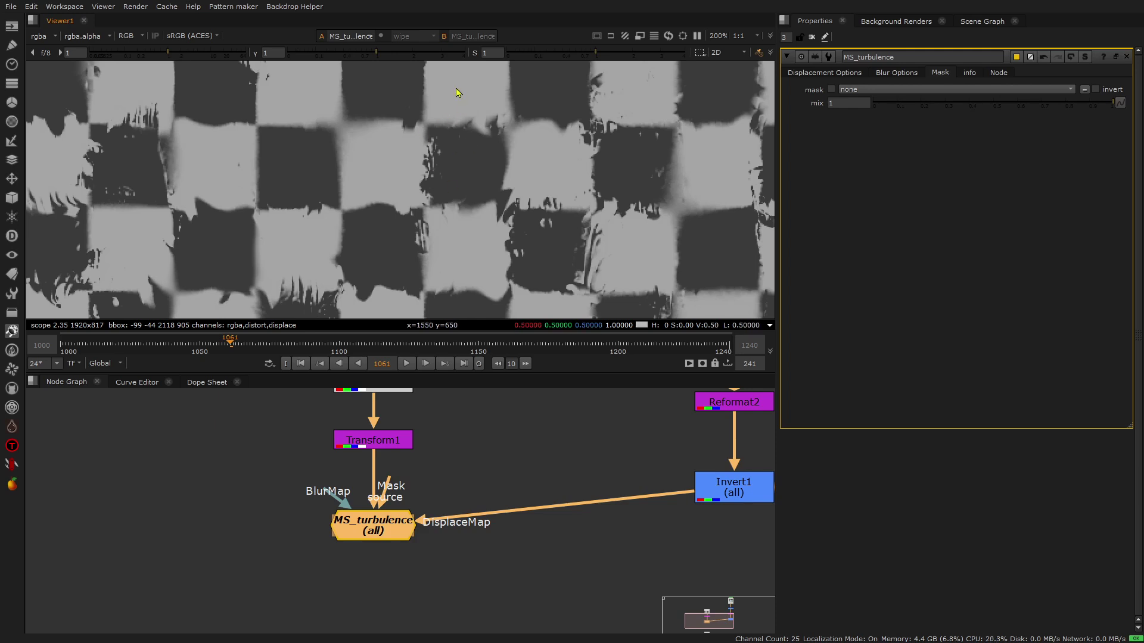
middle_click_drag(444, 82, 456, 129)
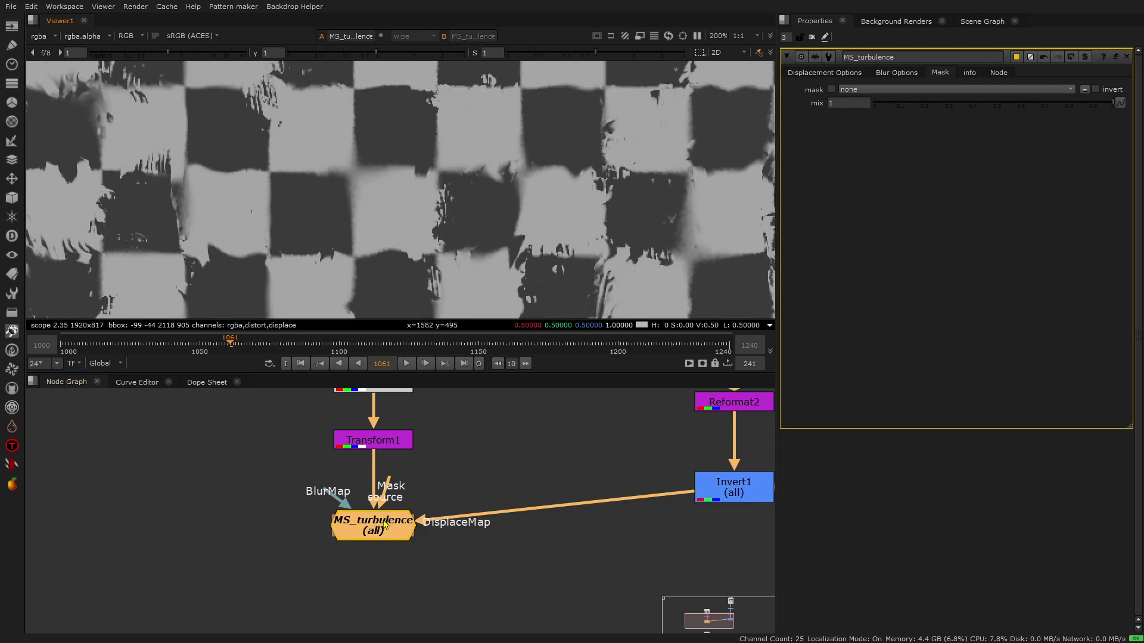
Disable the MS_turbulence blur and show the node's displacement settings.
left_click(906, 73)
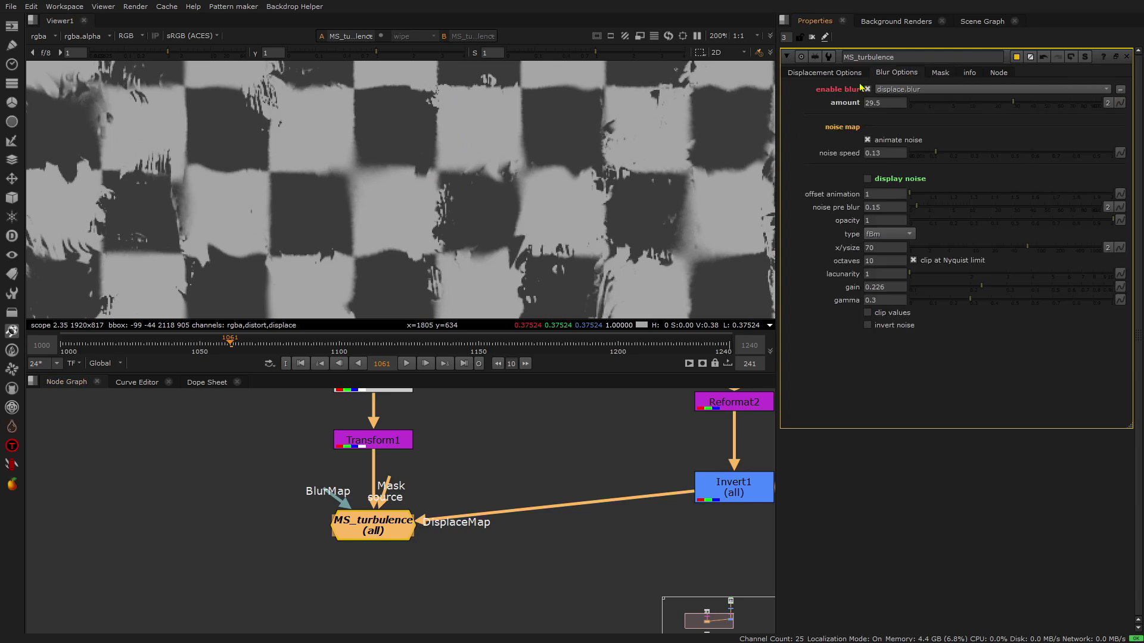
left_click(868, 89)
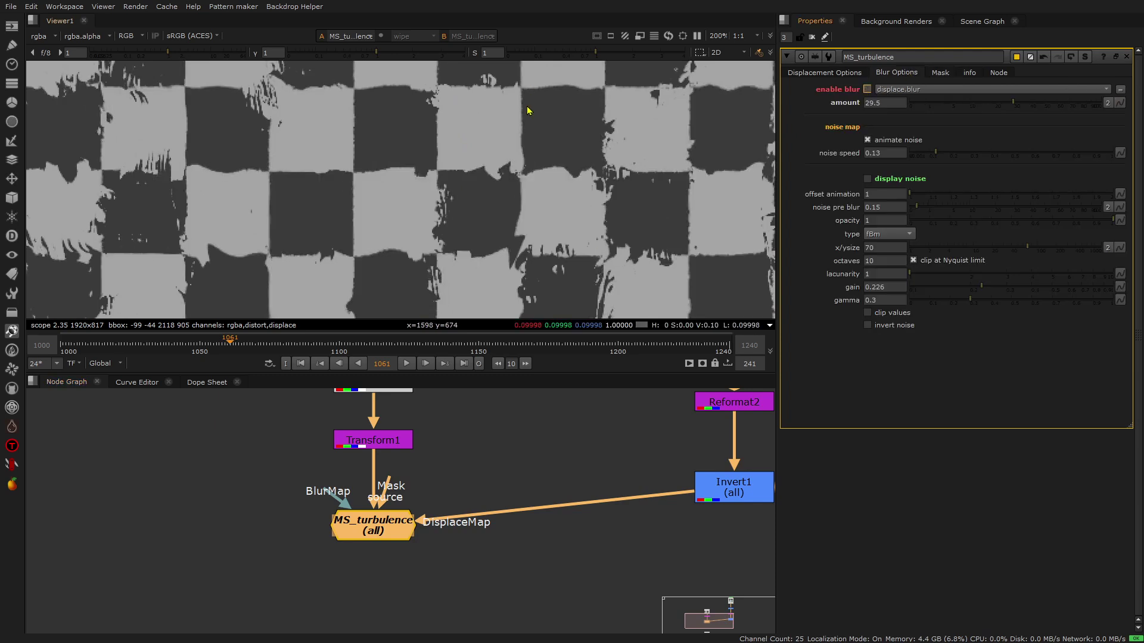
left_click(838, 74)
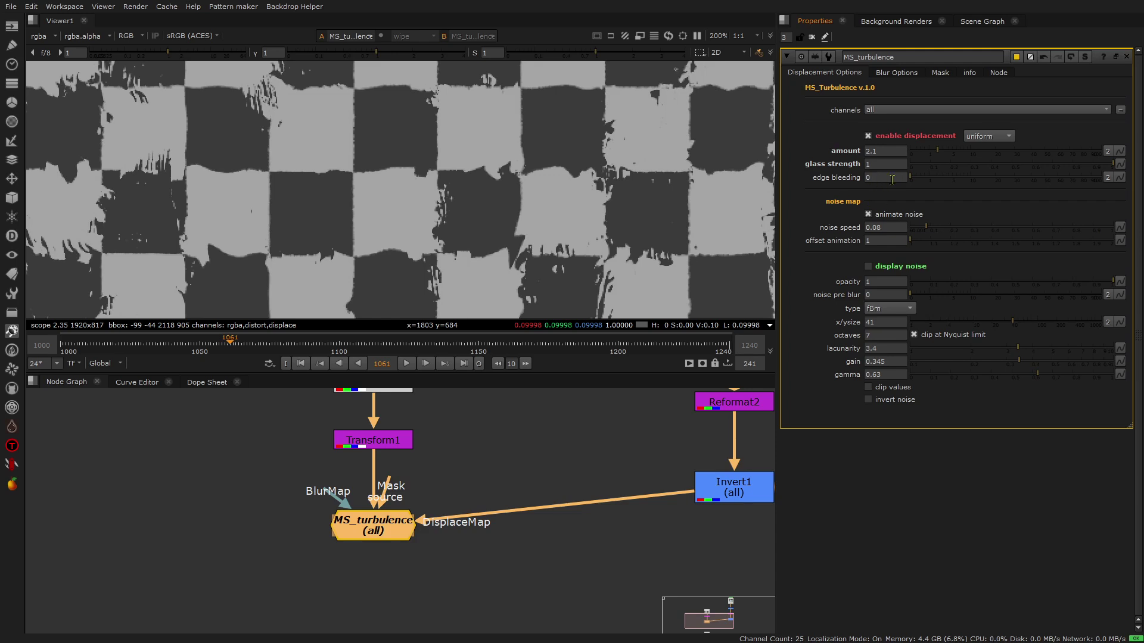
Try an edge bleeding of 2.6 on the MS_turbulence displacement, and undo the change.
left_click_drag(912, 179, 907, 178)
mouse_move(910, 178)
left_mouse_down()
mouse_move(968, 173)
mouse_move(899, 165)
mouse_move(914, 178)
mouse_move(957, 173)
mouse_move(912, 177)
left_mouse_up()
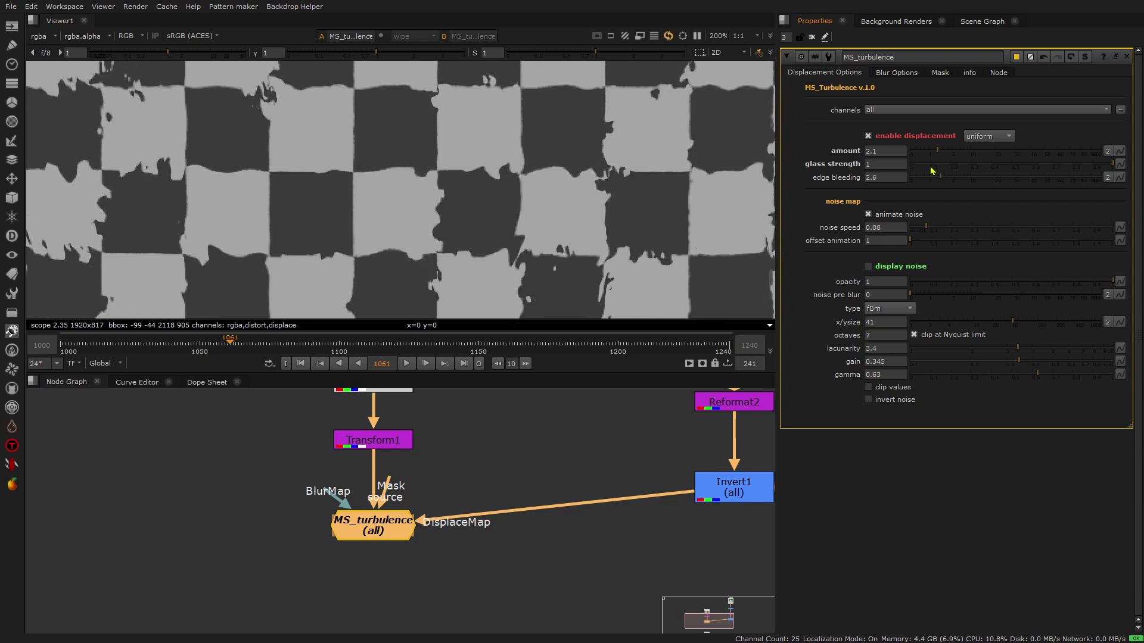
left_click(485, 465)
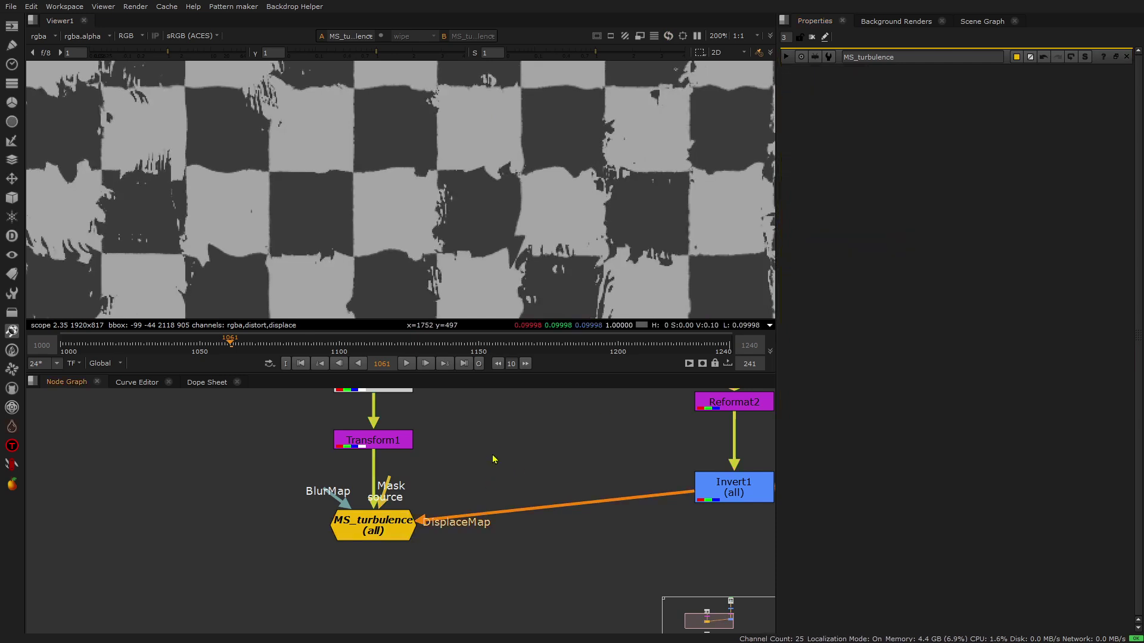